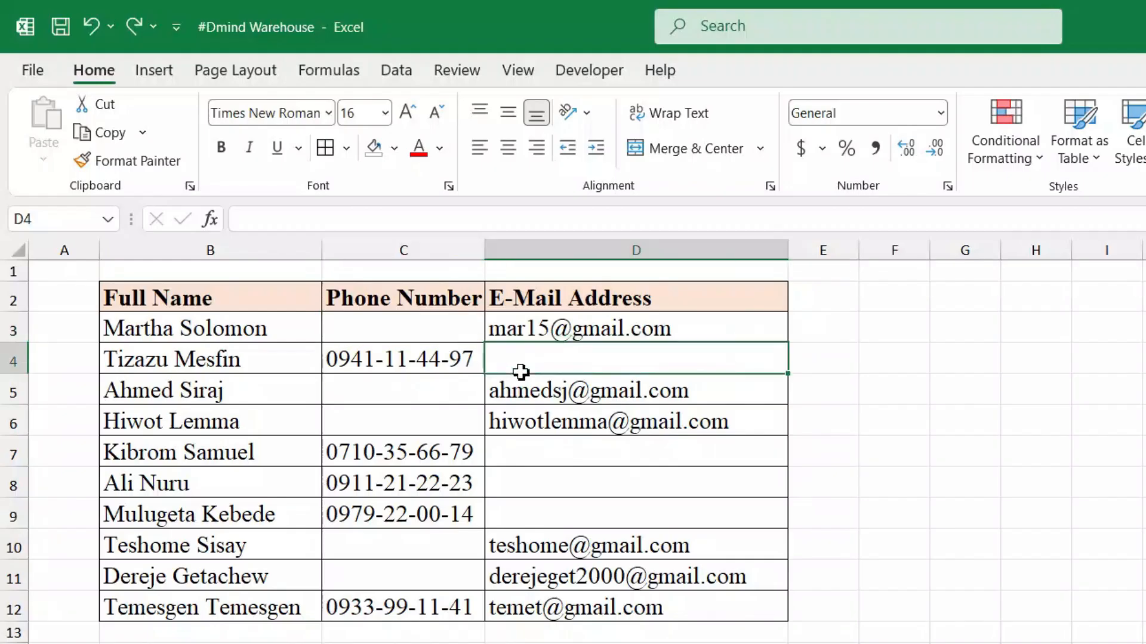
left_click(452, 398)
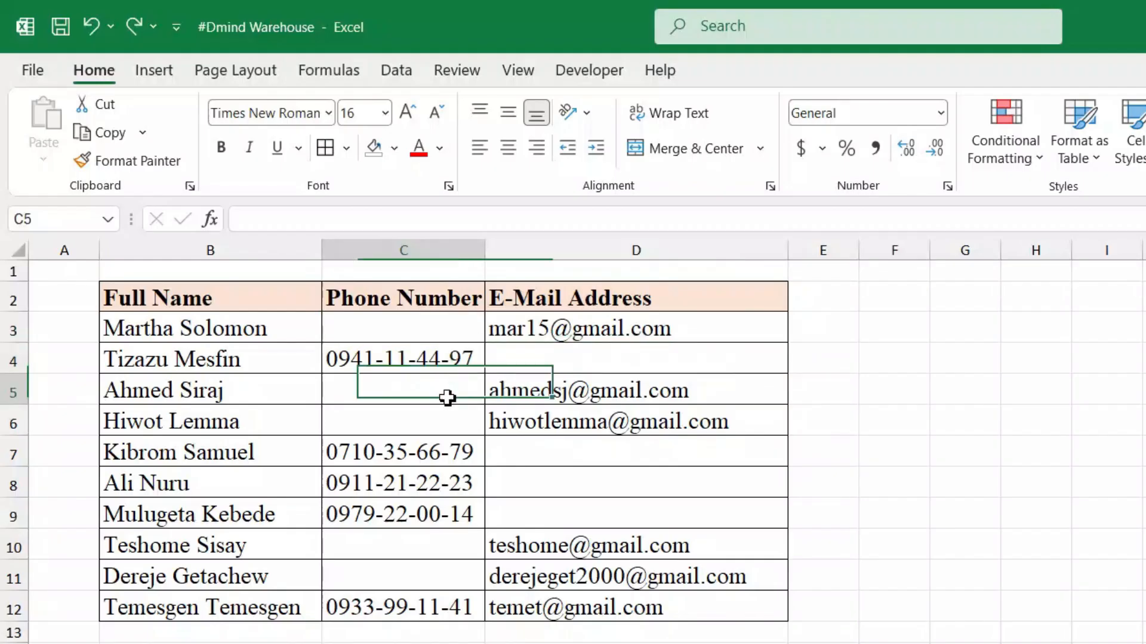
left_click(438, 428)
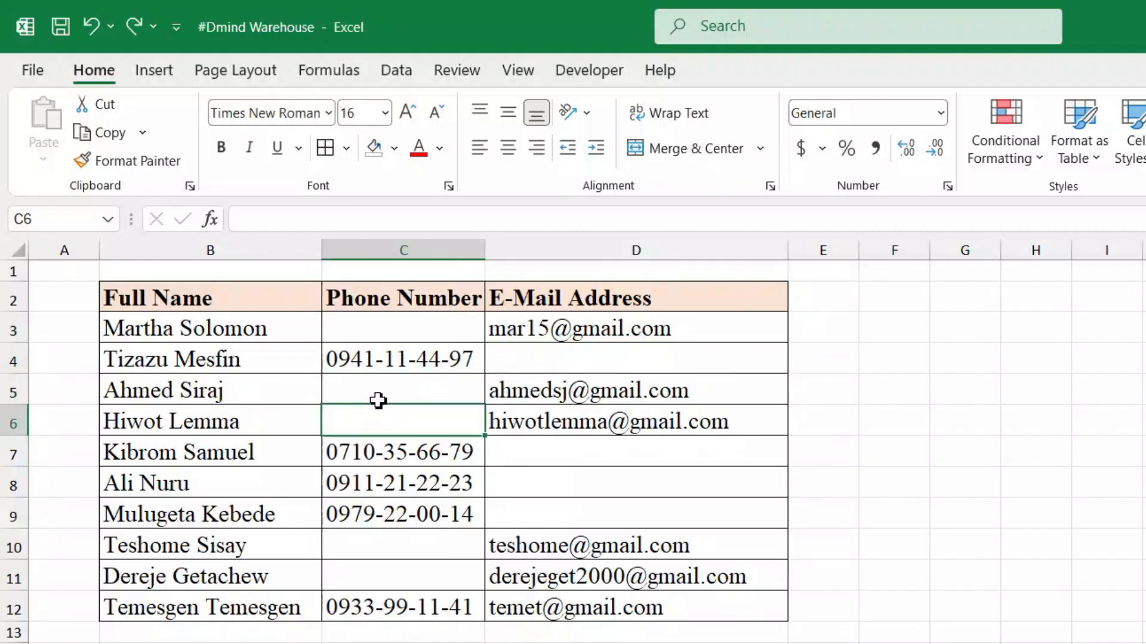
left_click(384, 393)
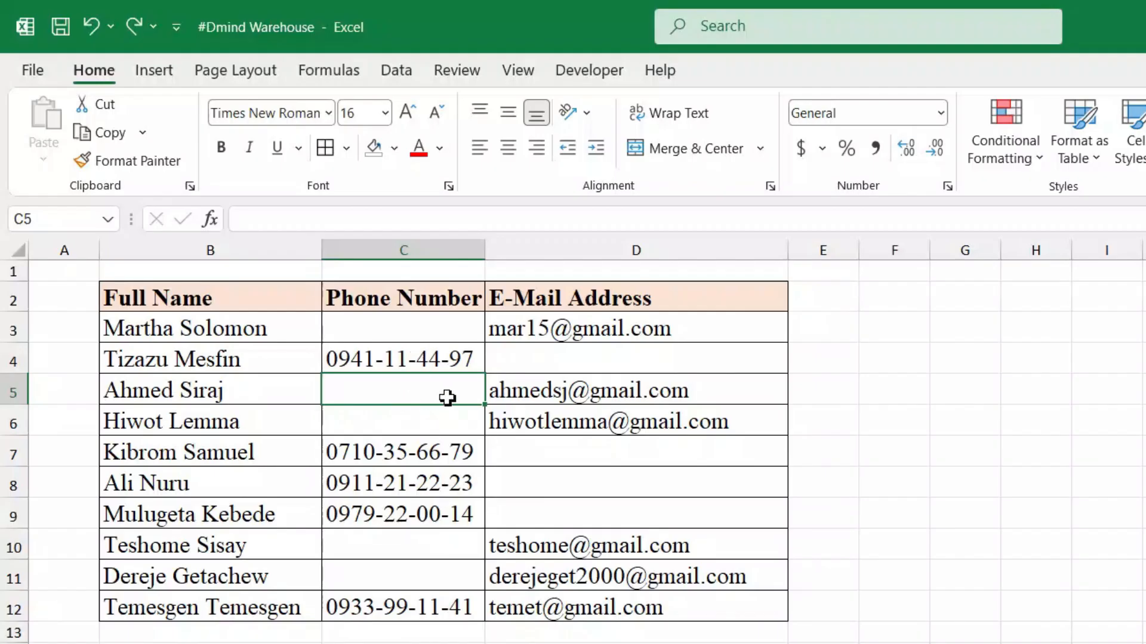
left_click(562, 367)
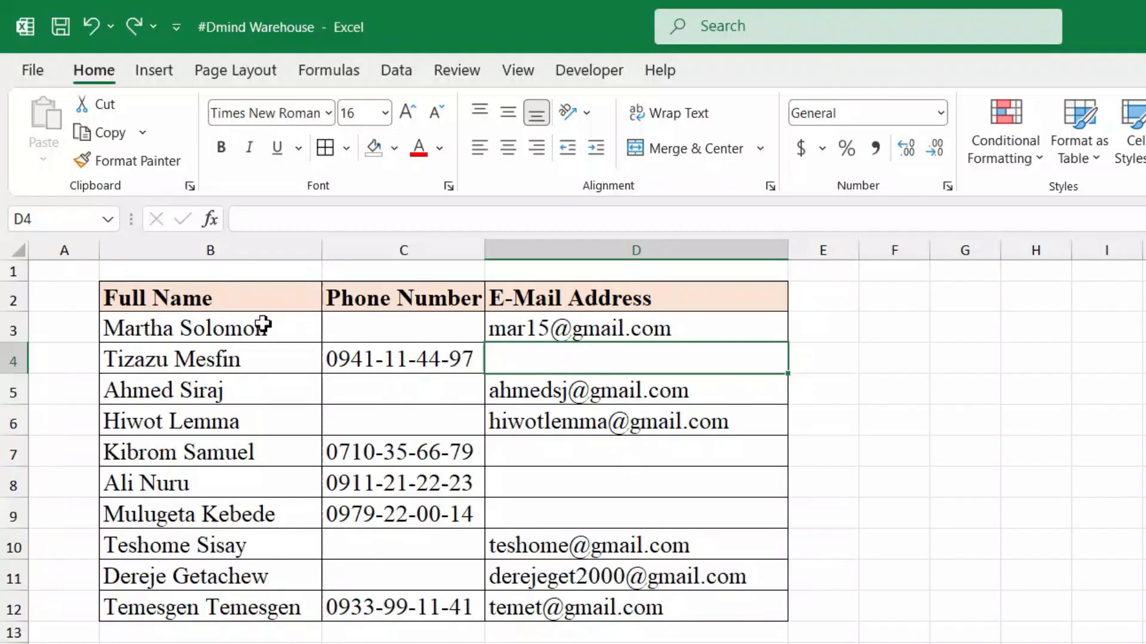
left_click(398, 332)
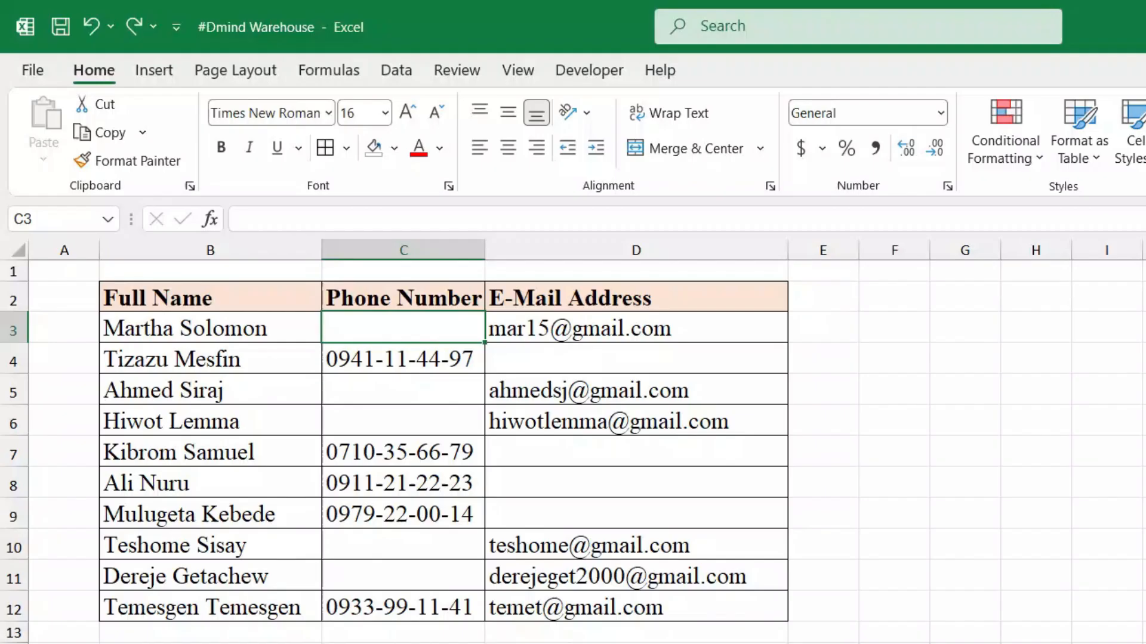
left_click(573, 643)
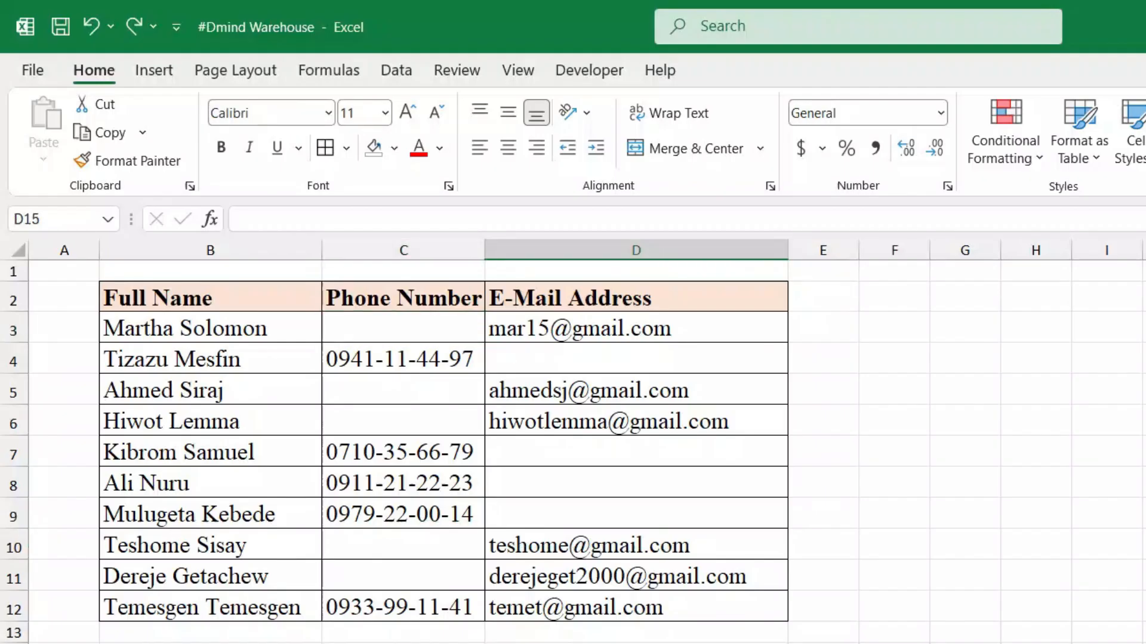
Step: Start a new conditional formatting rule for B2:D12 that formats only cells containing Blanks
left_click(121, 298)
left_click_drag(172, 321, 777, 623)
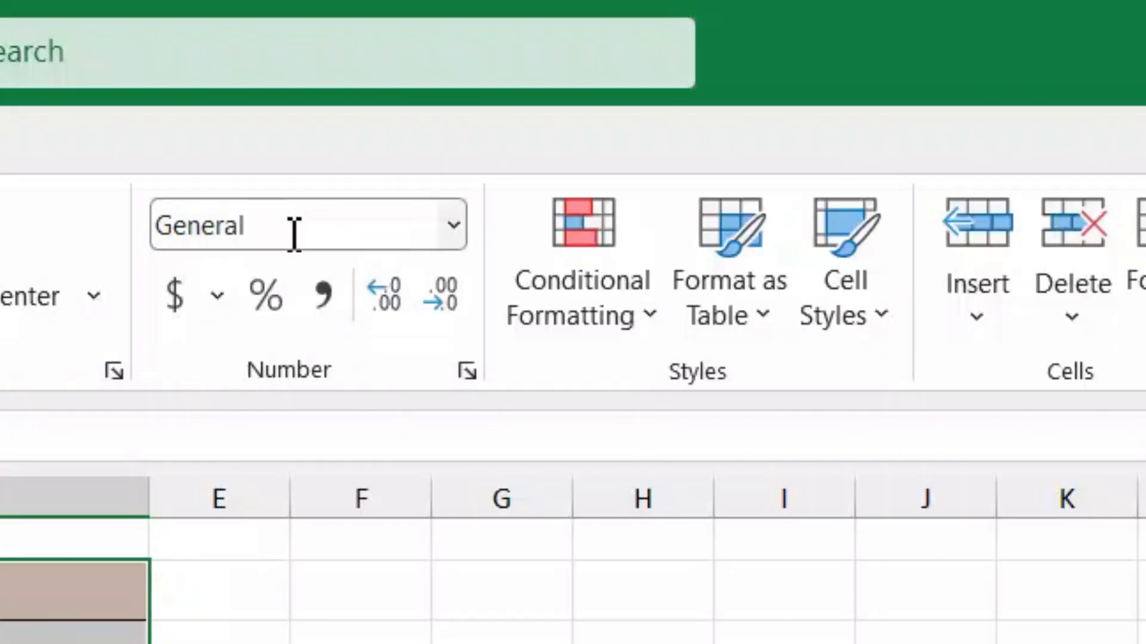
left_click(656, 338)
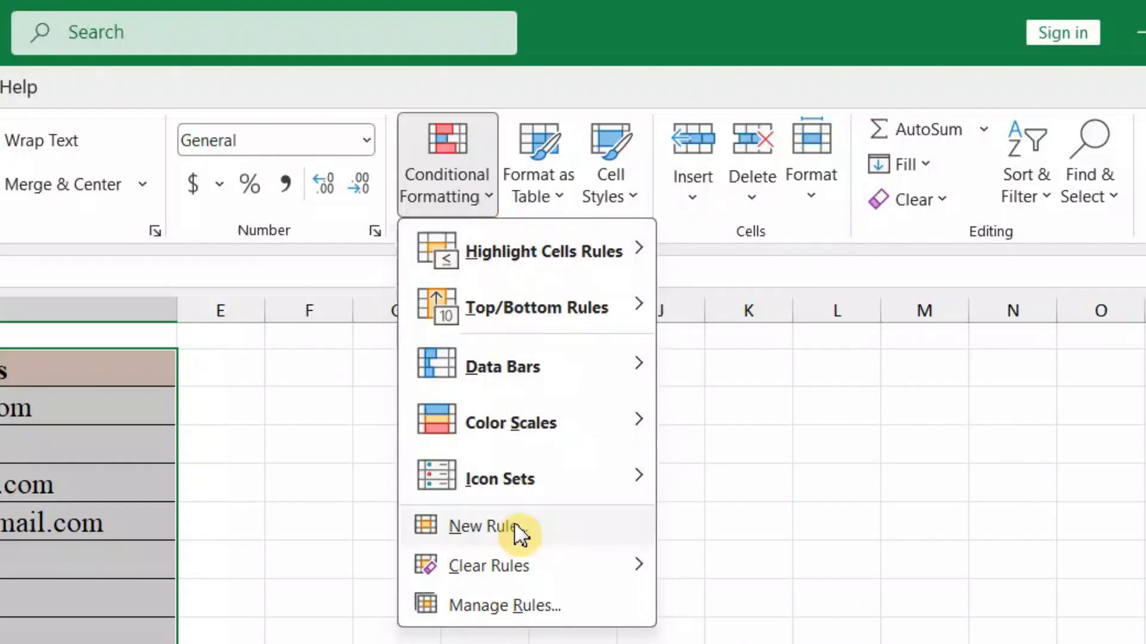
left_click(686, 643)
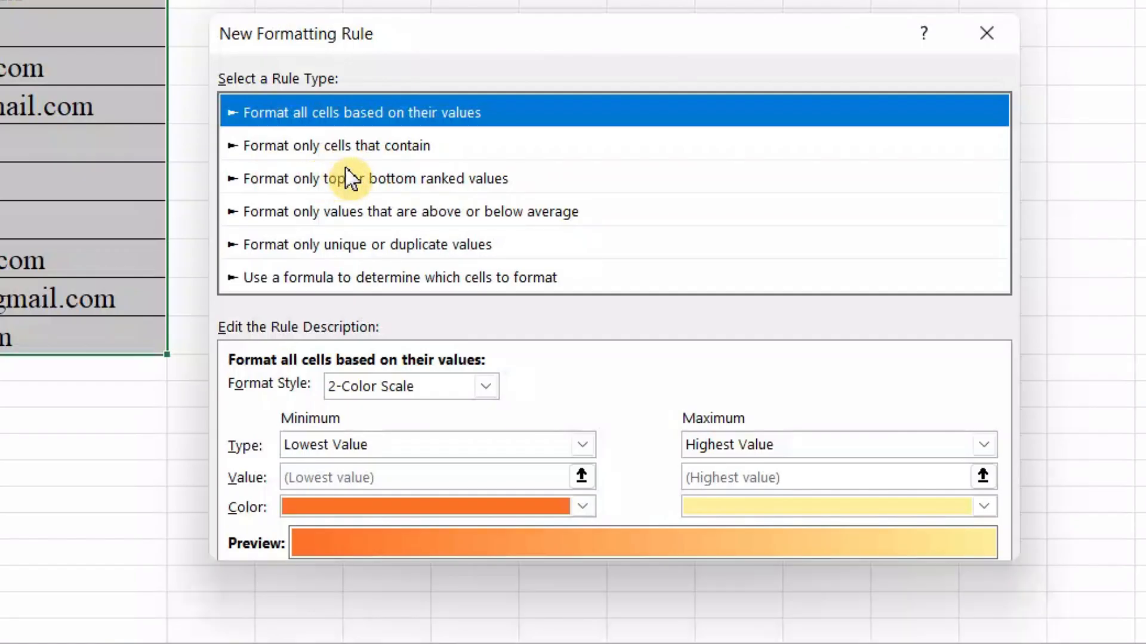
left_click(357, 149)
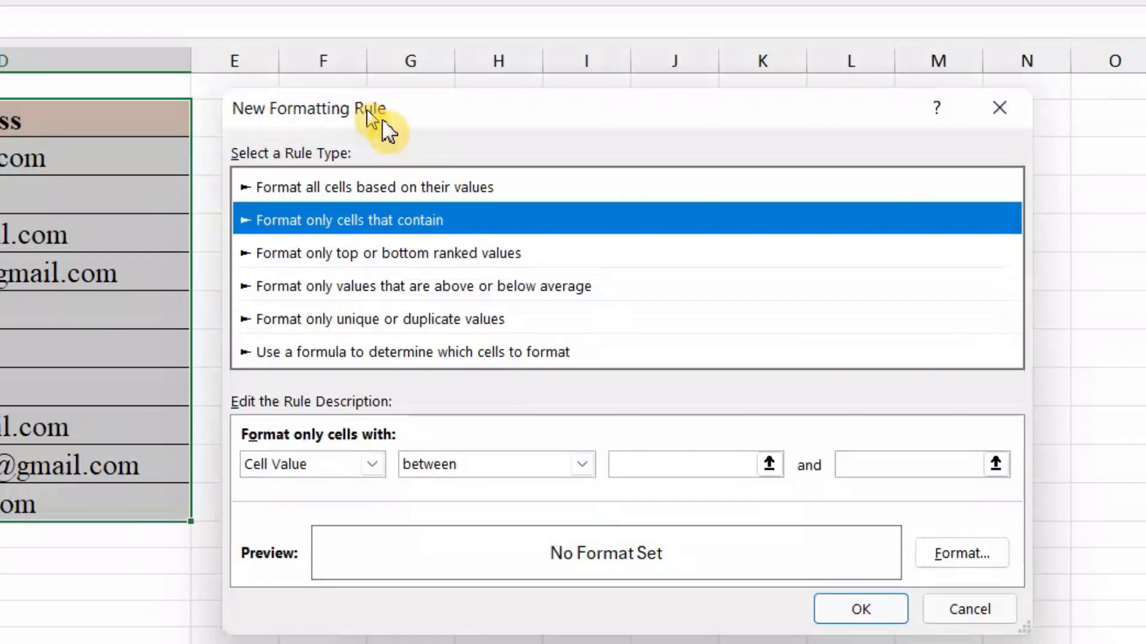
left_click_drag(388, 128, 392, 84)
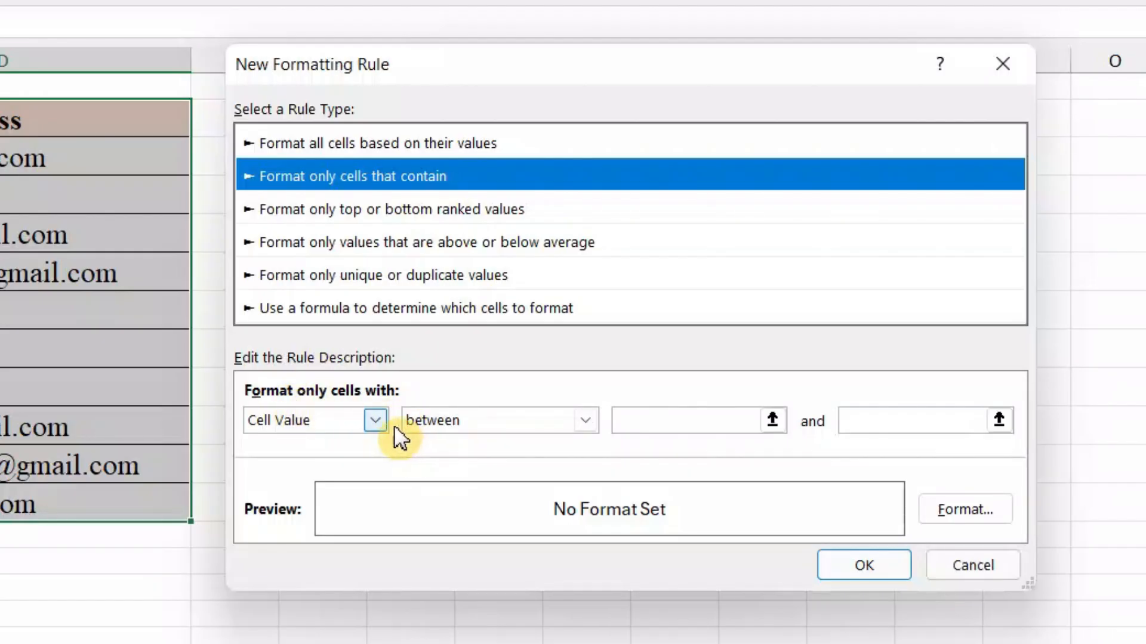
left_click(376, 421)
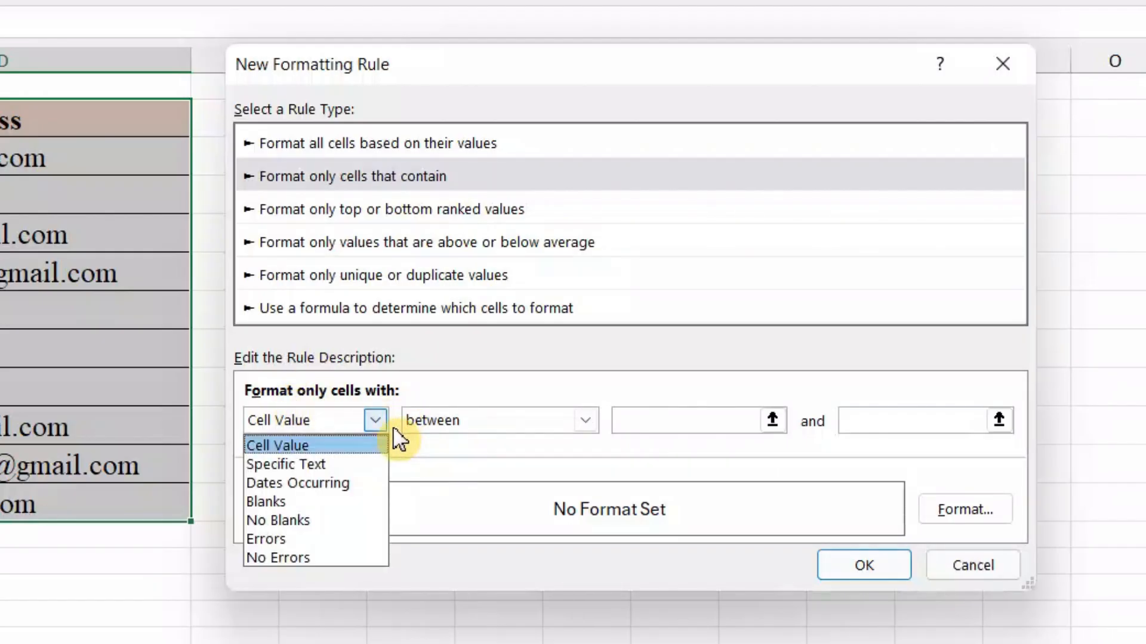
left_click(303, 511)
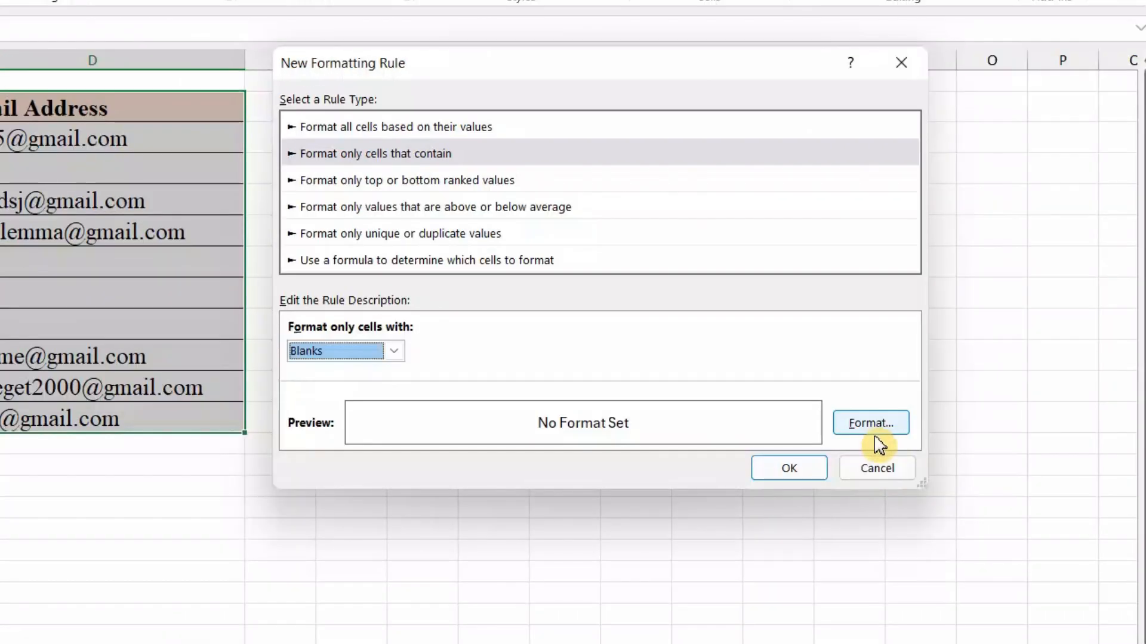
Step: Give the blank-cell rule a light green fill and apply it to the selected table
left_click(877, 439)
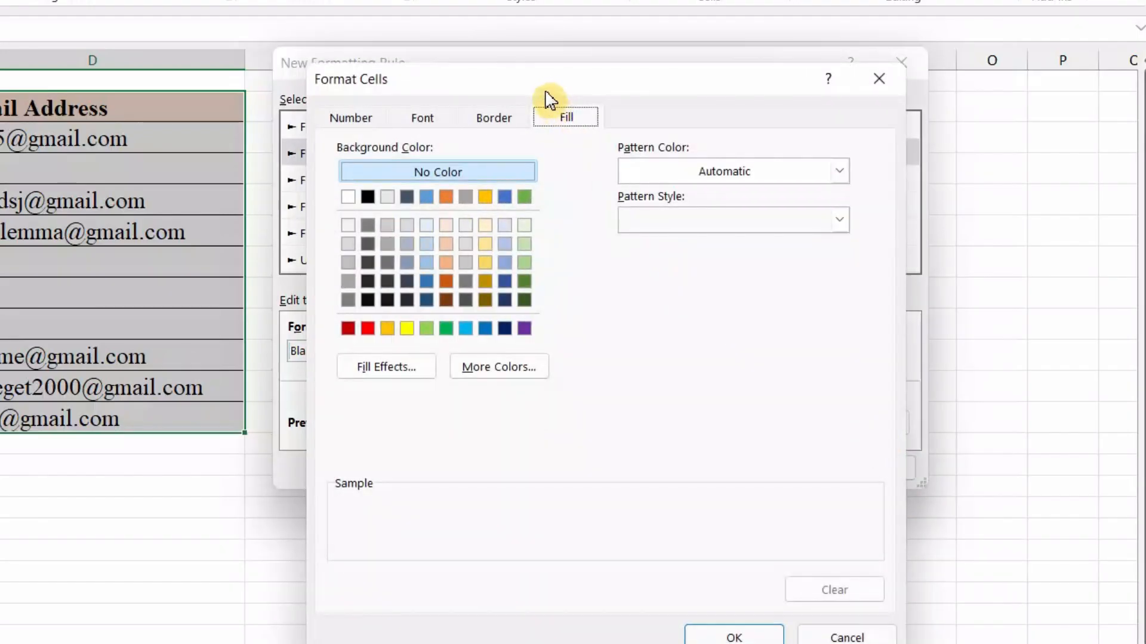
left_click_drag(539, 84, 540, 43)
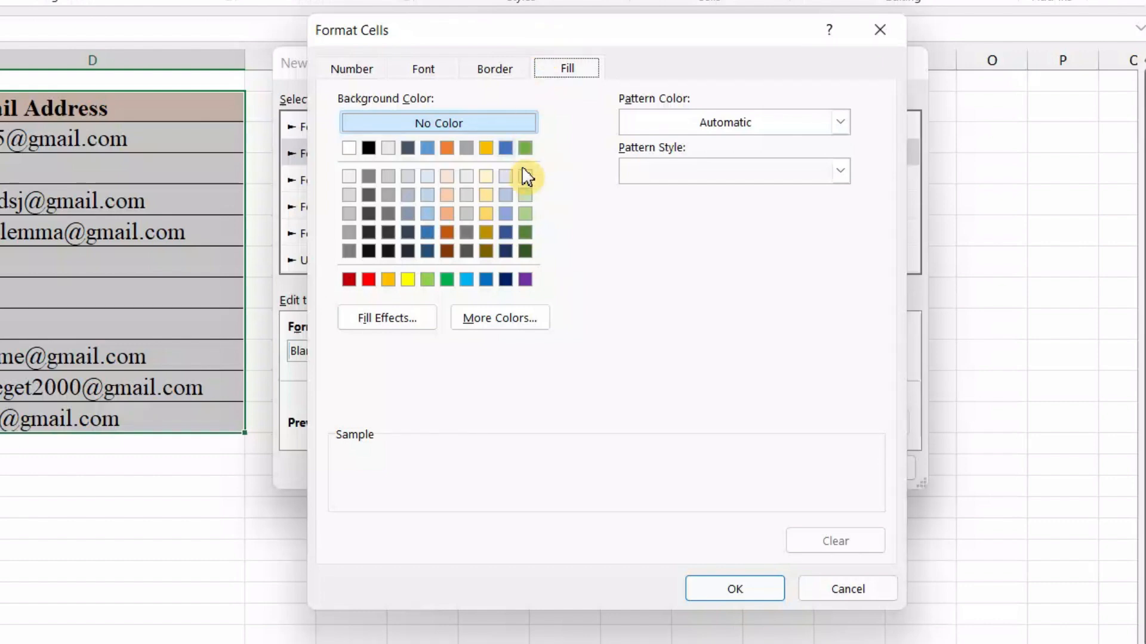
left_click(531, 200)
left_click(729, 590)
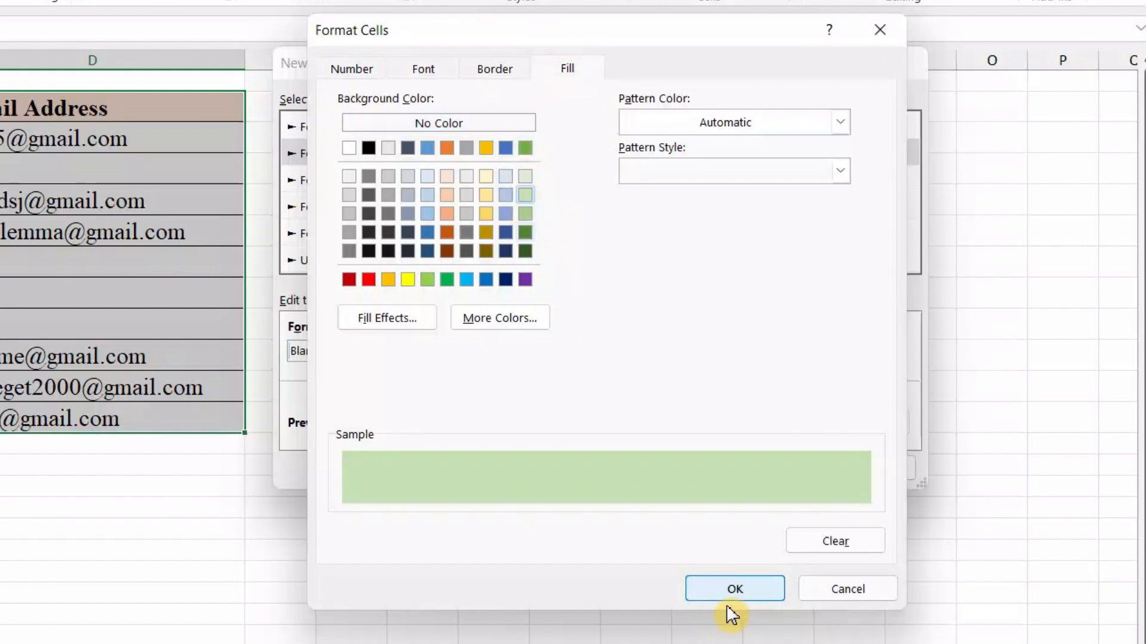
left_click(788, 470)
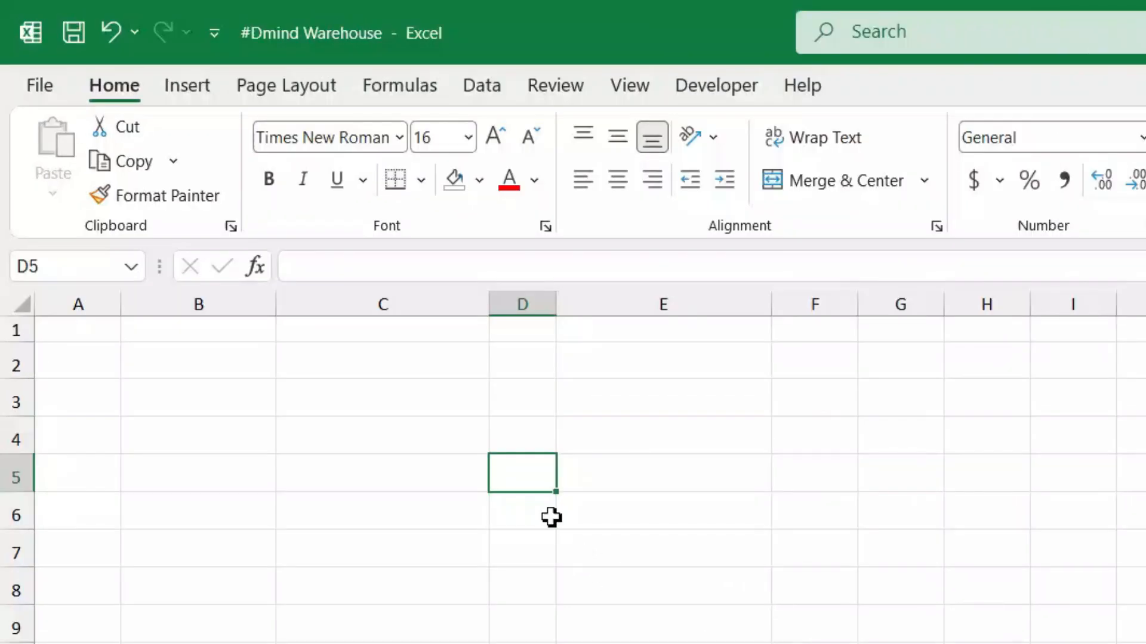
Step: Enter "Addis Ababa" in cell D5 and widen column D to fit the text
type("A")
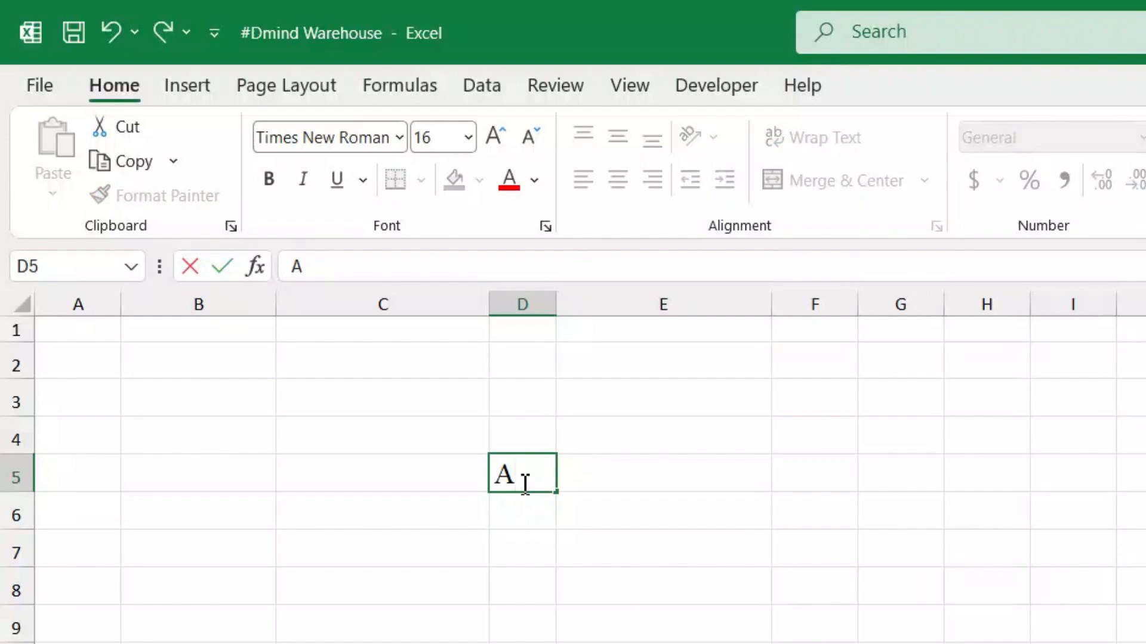
type("ddis Abba")
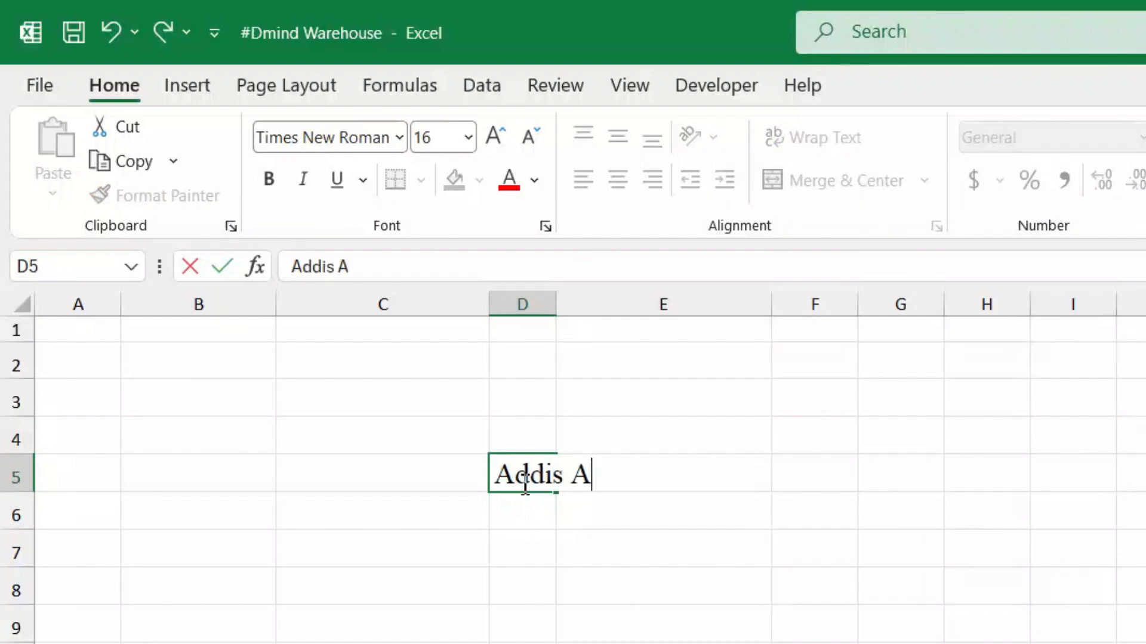
key("BackSpace")
key("BackSpace")
type("aba")
left_click(820, 611)
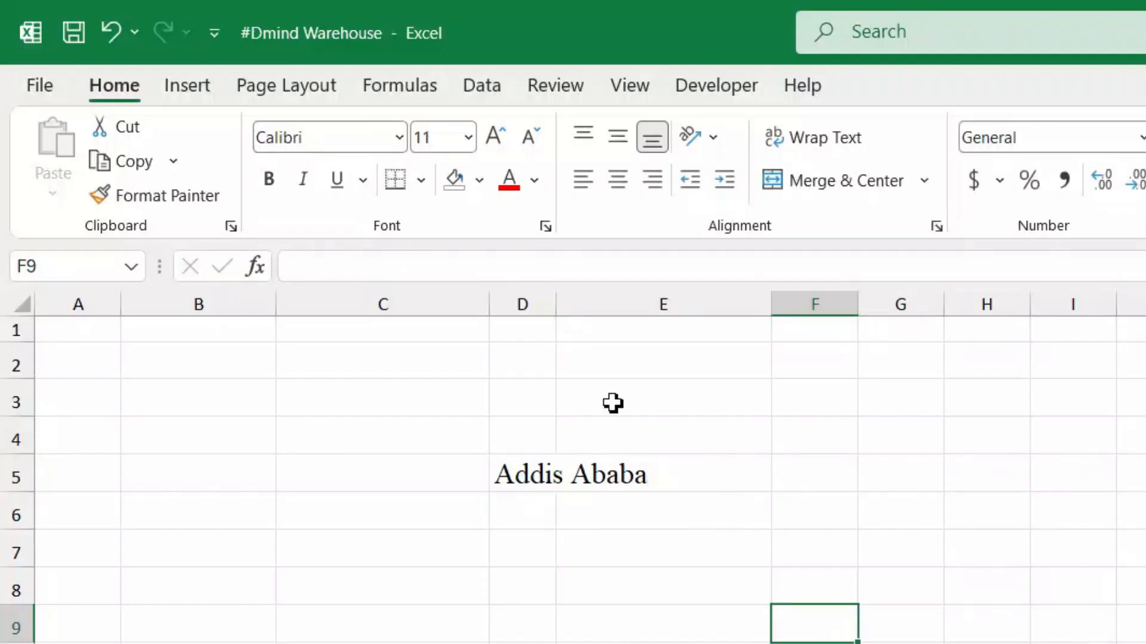
left_click_drag(561, 309, 657, 350)
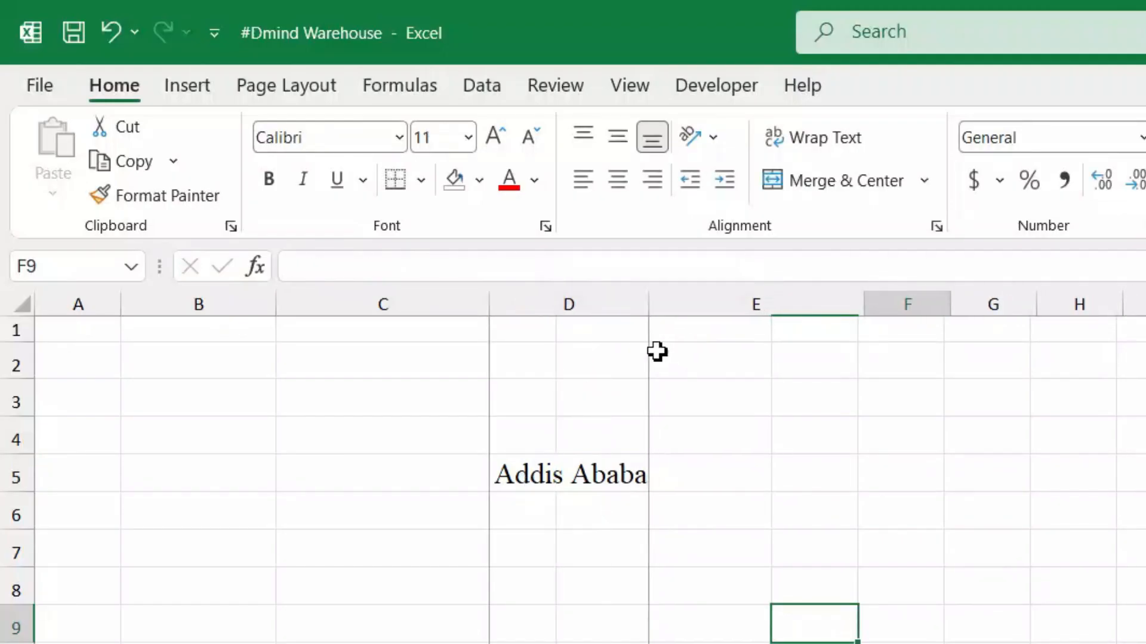
Step: Enter "Adama" in cell E5 and narrow column E to fit the text
left_click(701, 478)
type("Adama")
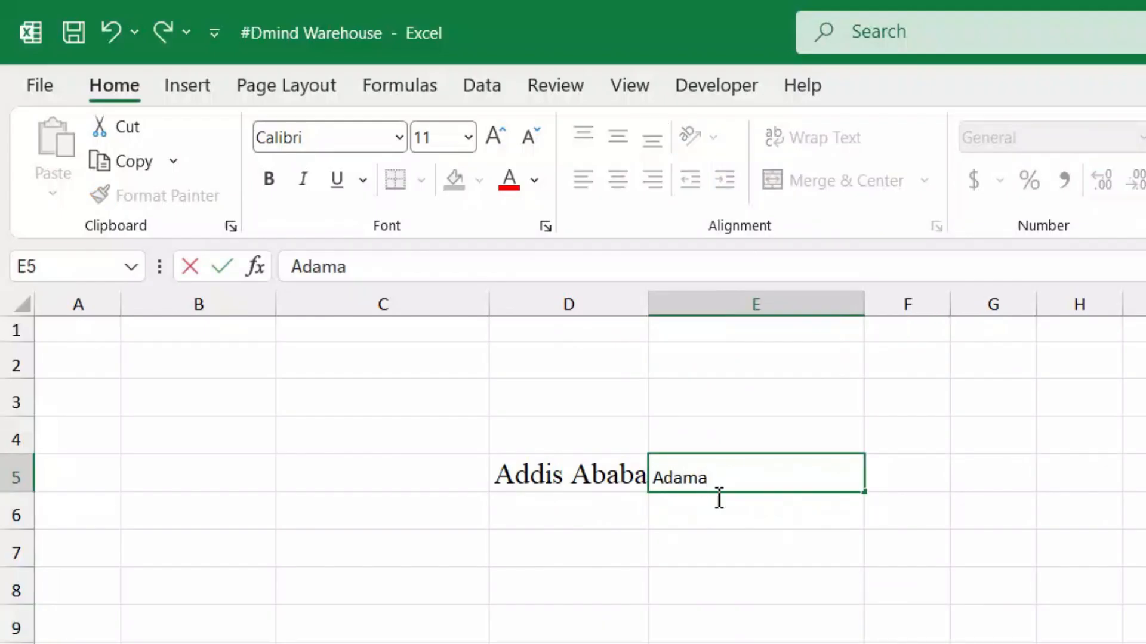
left_click(767, 537)
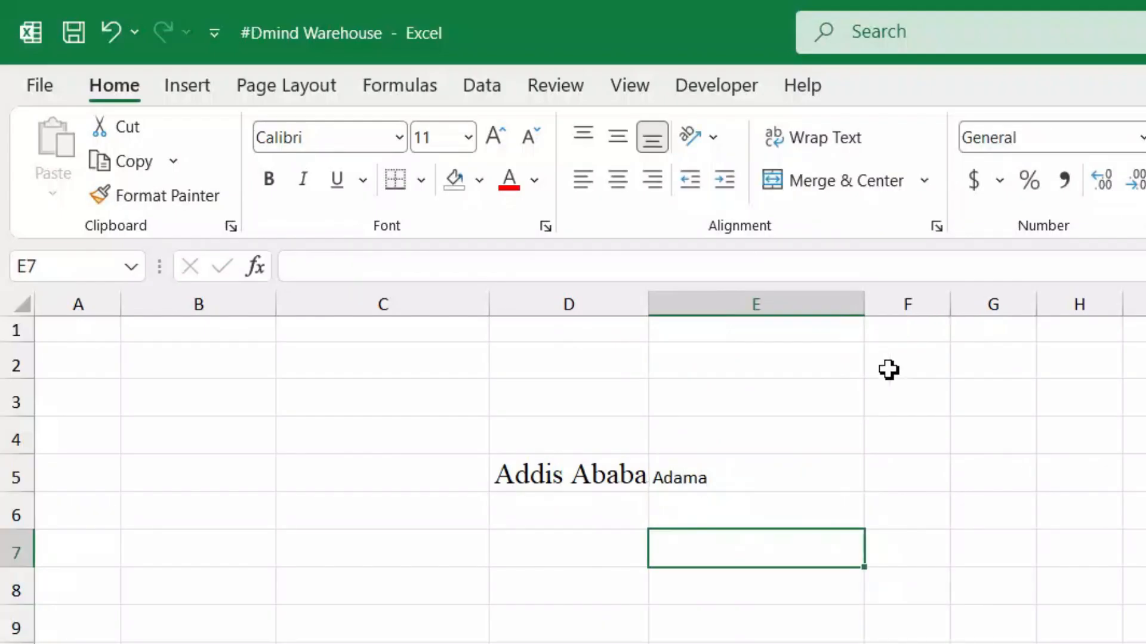
left_click_drag(875, 315, 724, 332)
left_click(838, 594)
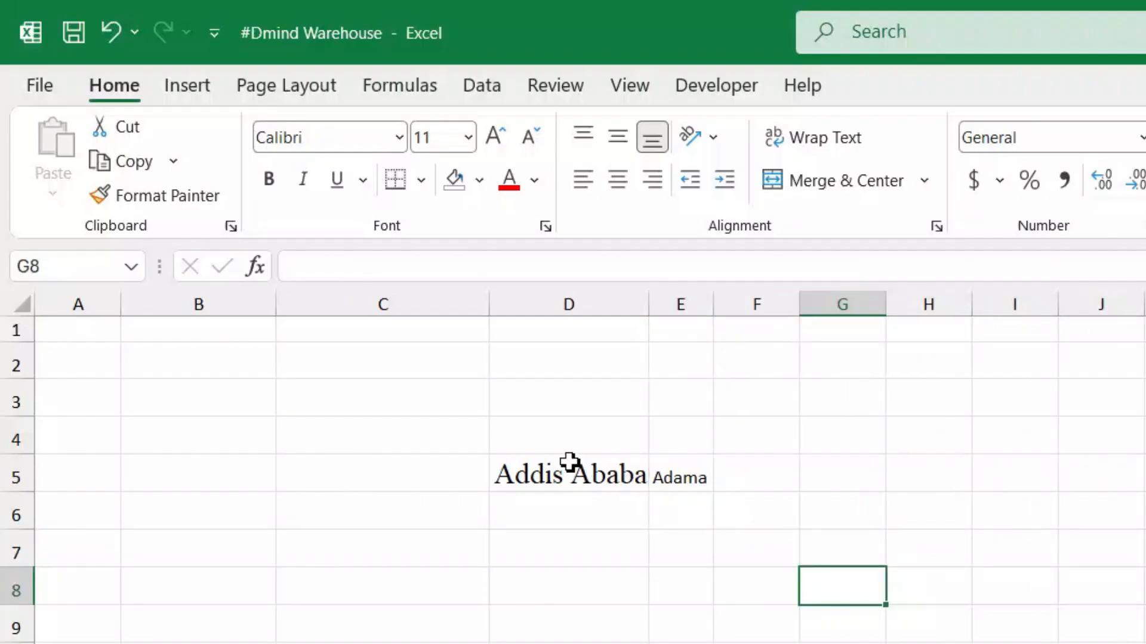
Step: Clear the contents of D5:E5 and open the VBA code of the "Cells entire Colunm autofit" sheet
left_click_drag(552, 474, 696, 494)
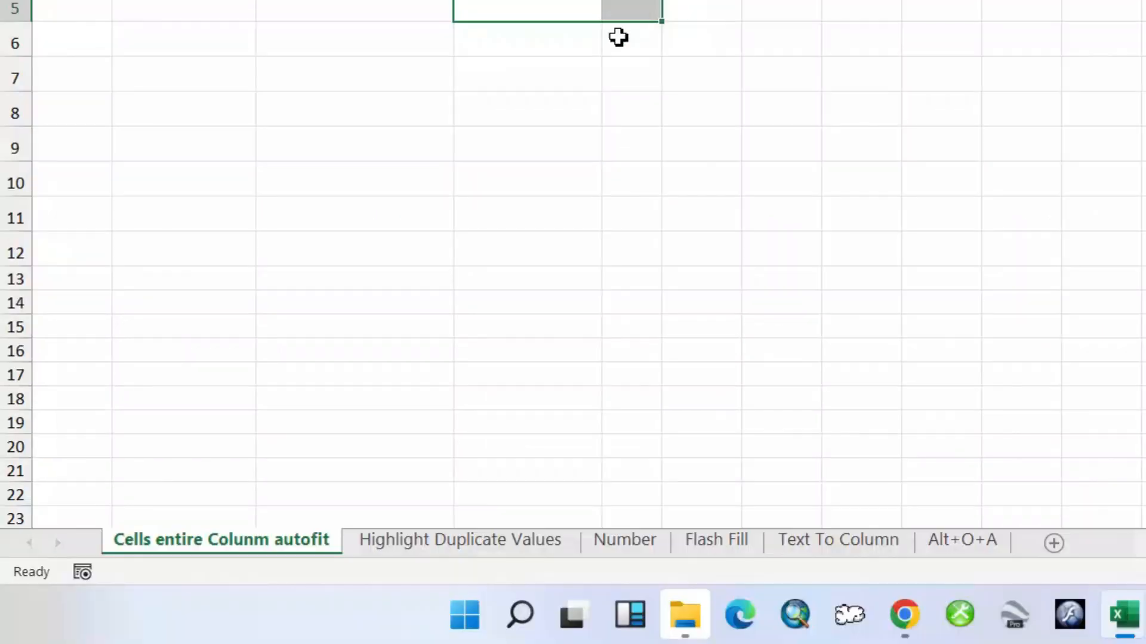
right_click(254, 553)
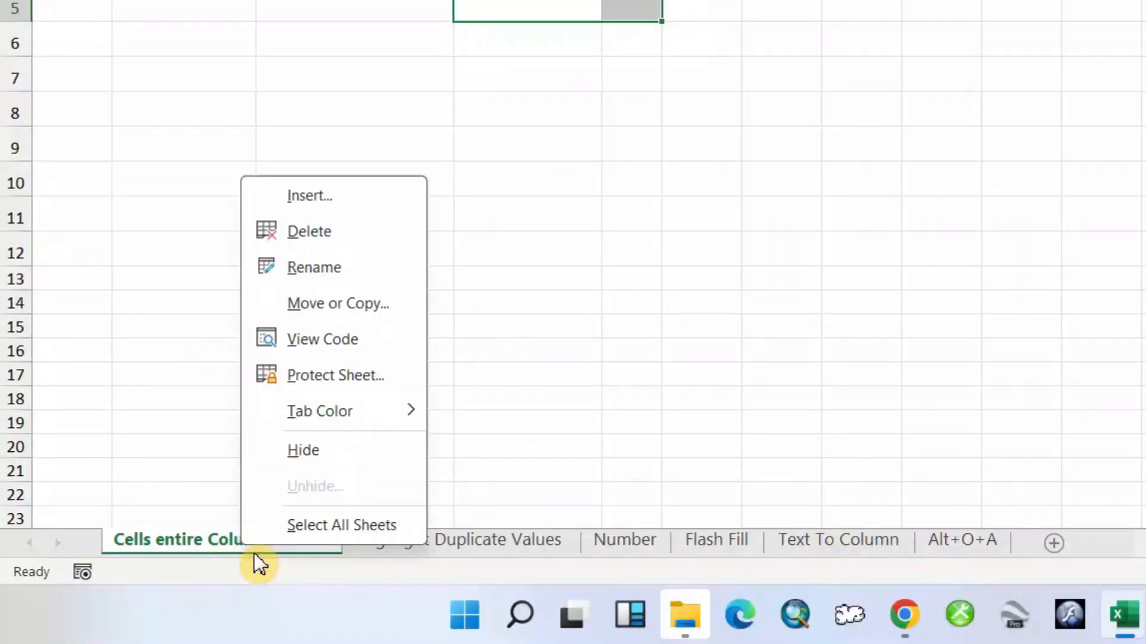
left_click(320, 355)
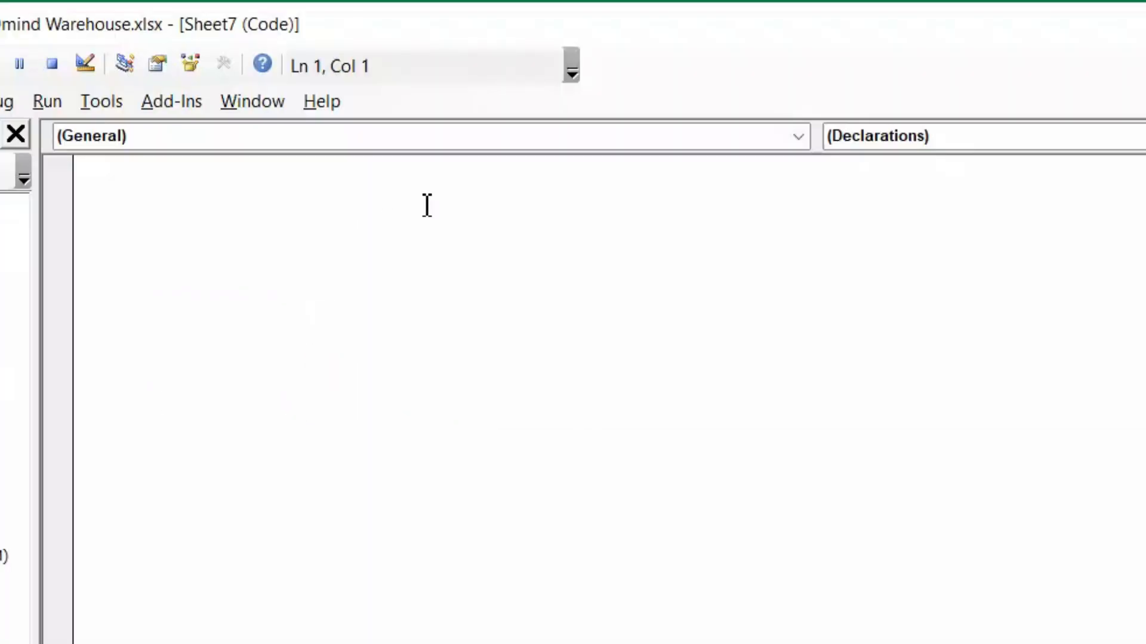
Step: Add a Worksheet SelectionChange procedure containing cells.EntireColumn.AutoFit, and close the code editor to return to the sheet
left_click(802, 140)
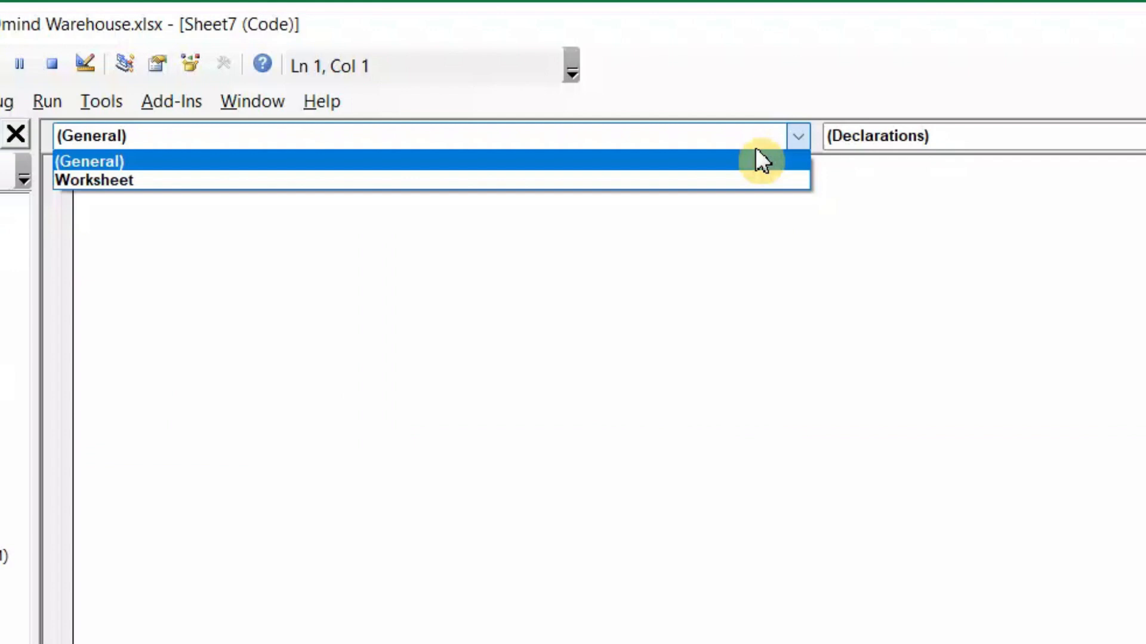
left_click(585, 181)
type("ce")
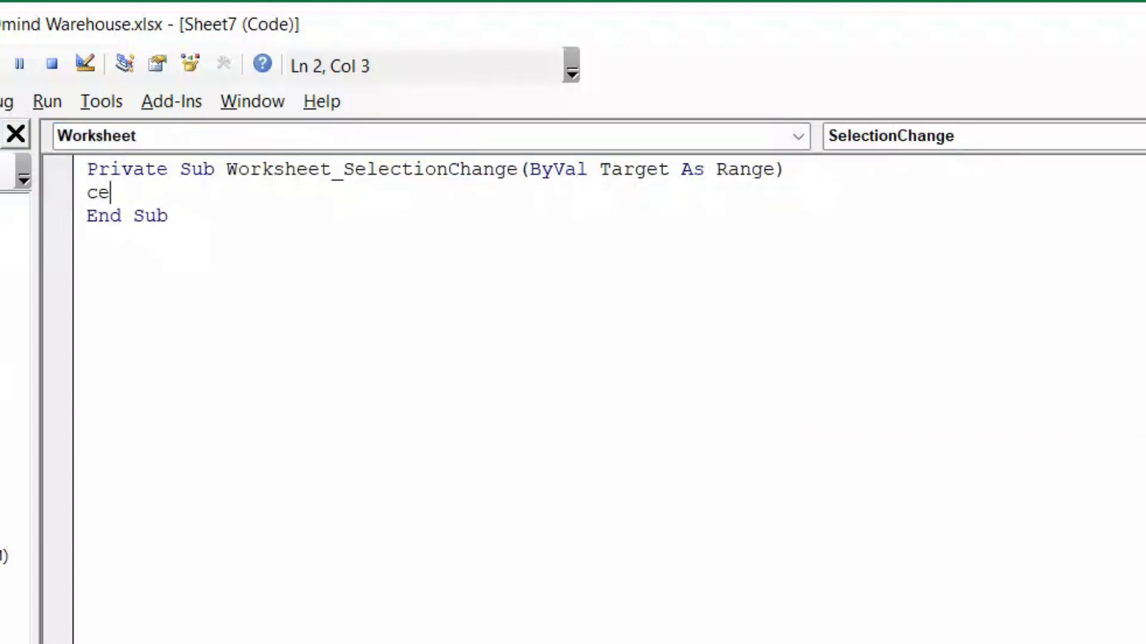
type("lls.")
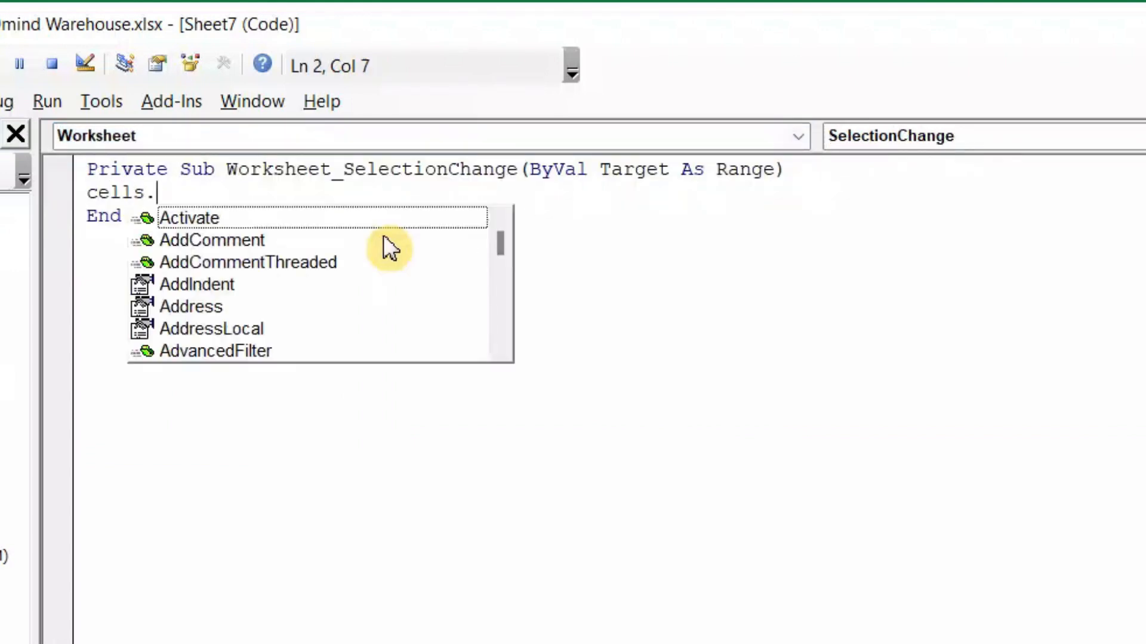
type("ent")
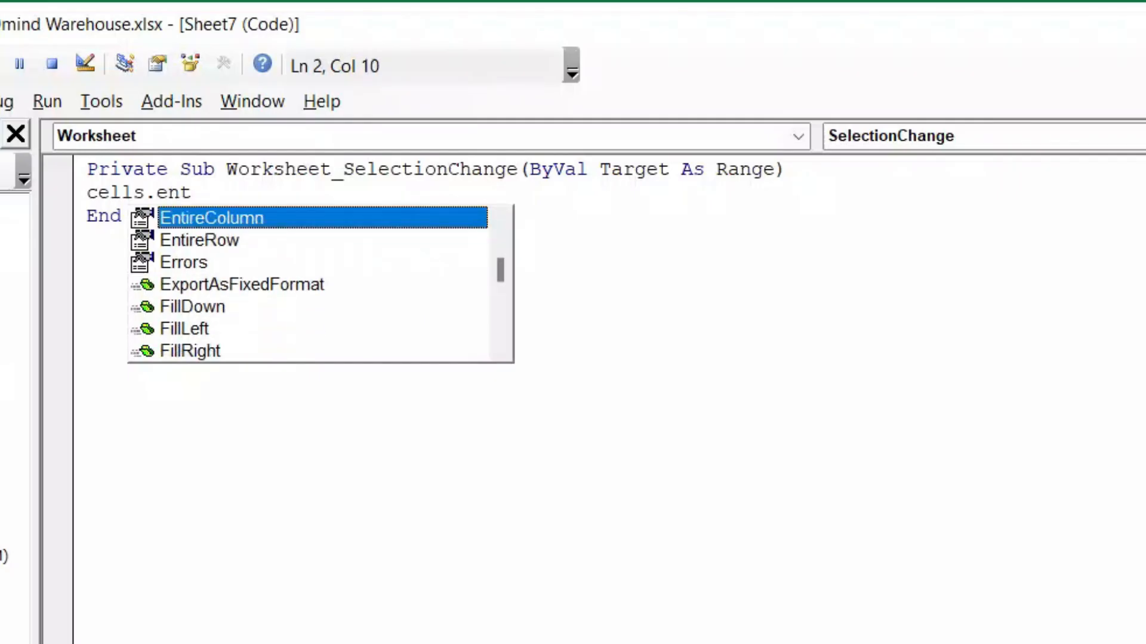
double_click(202, 219)
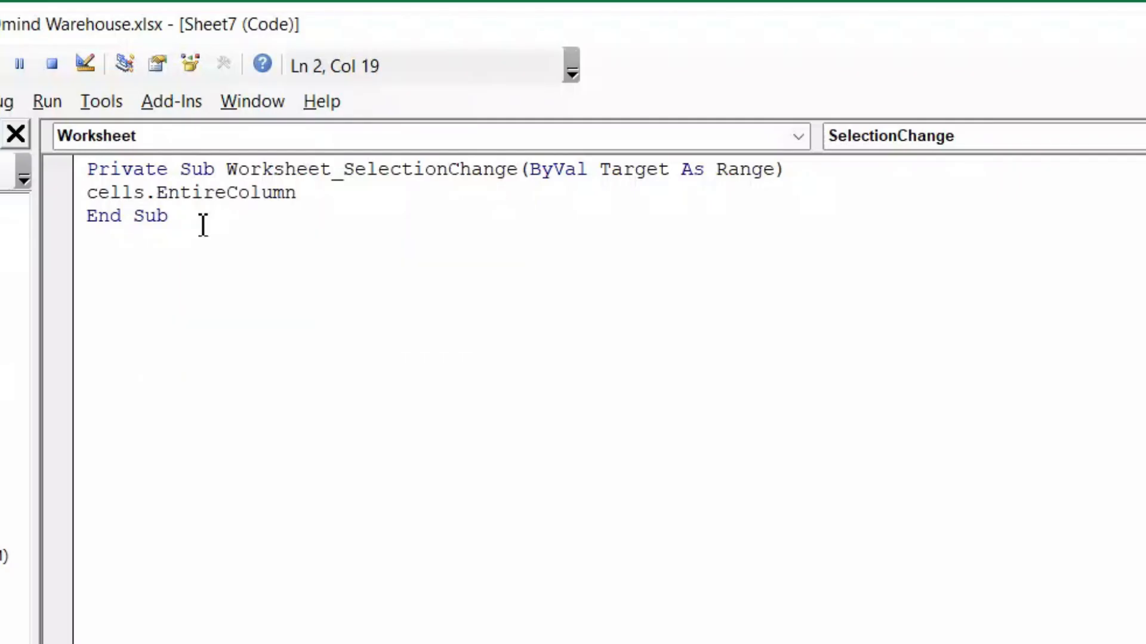
type(".aut")
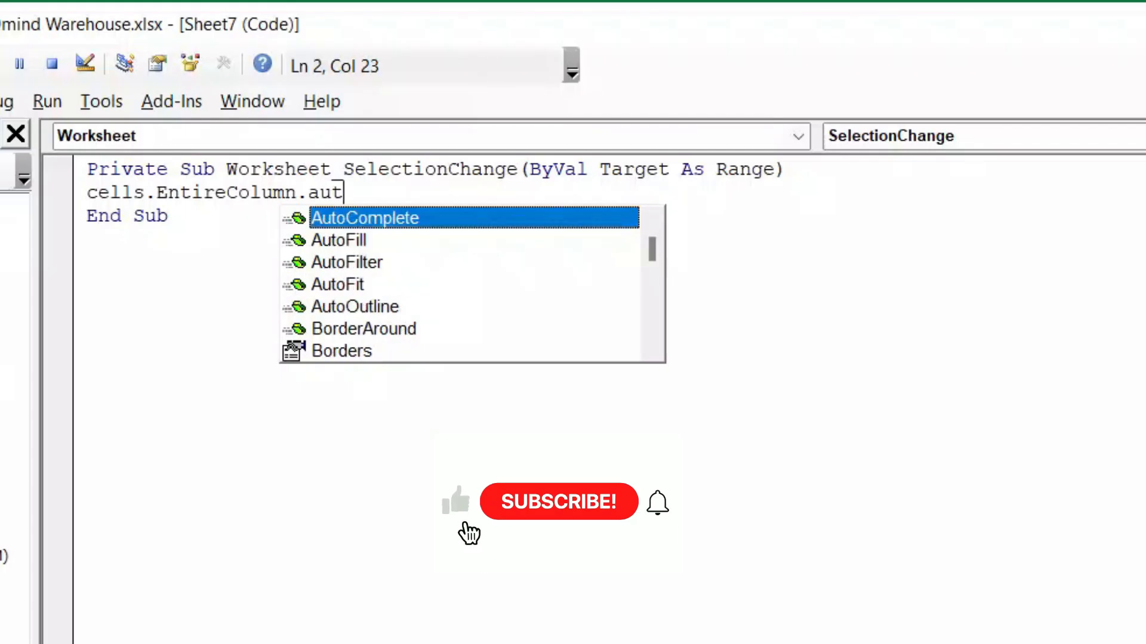
double_click(382, 286)
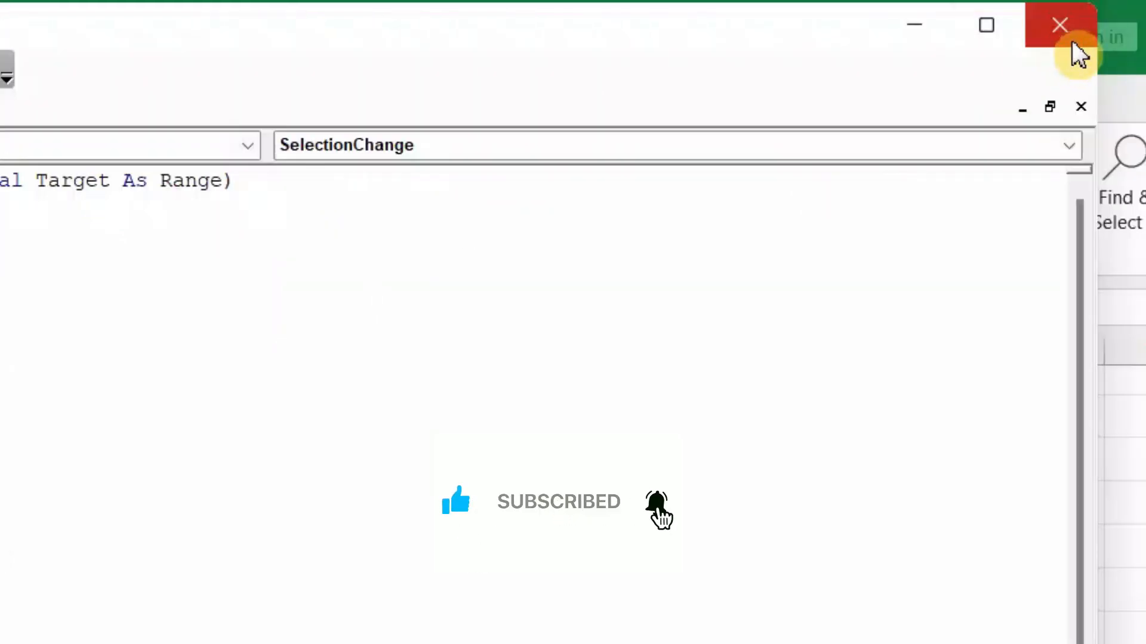
left_click(1071, 40)
left_click(552, 418)
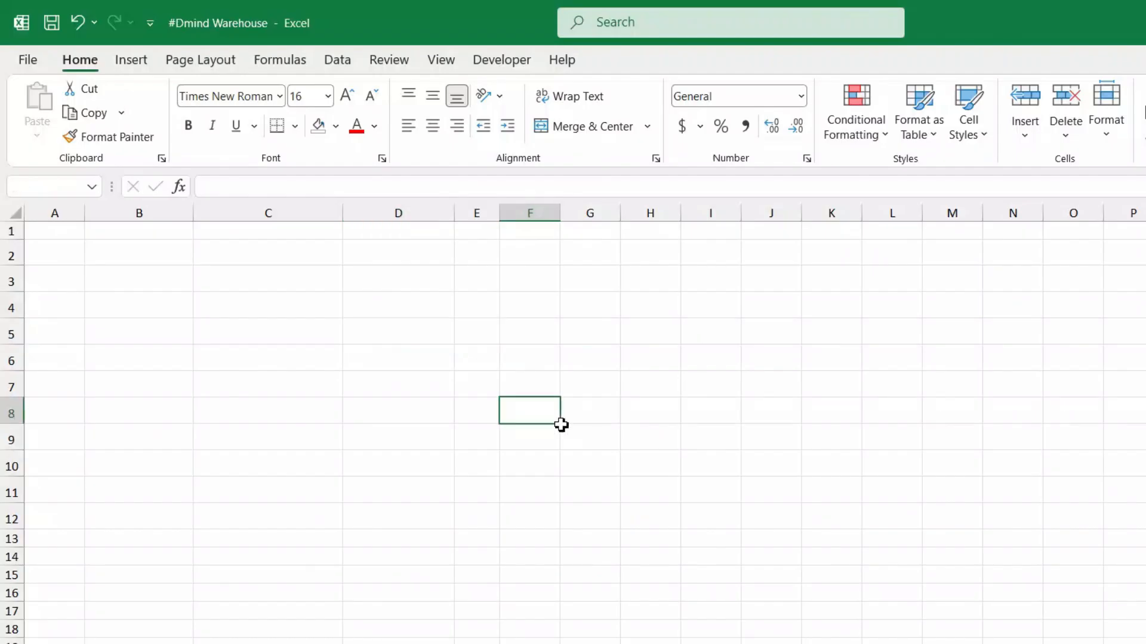
Step: Enter "Addis Ababa" in cell E4 and select another cell to trigger the column autofit
left_click(476, 307)
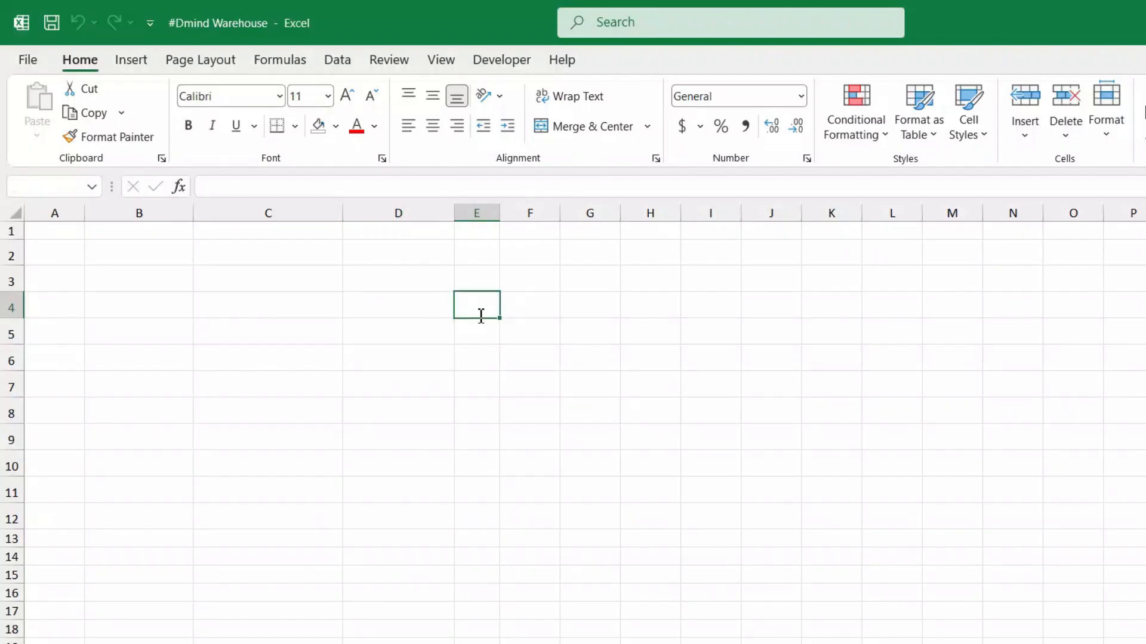
type("Addis Ababa")
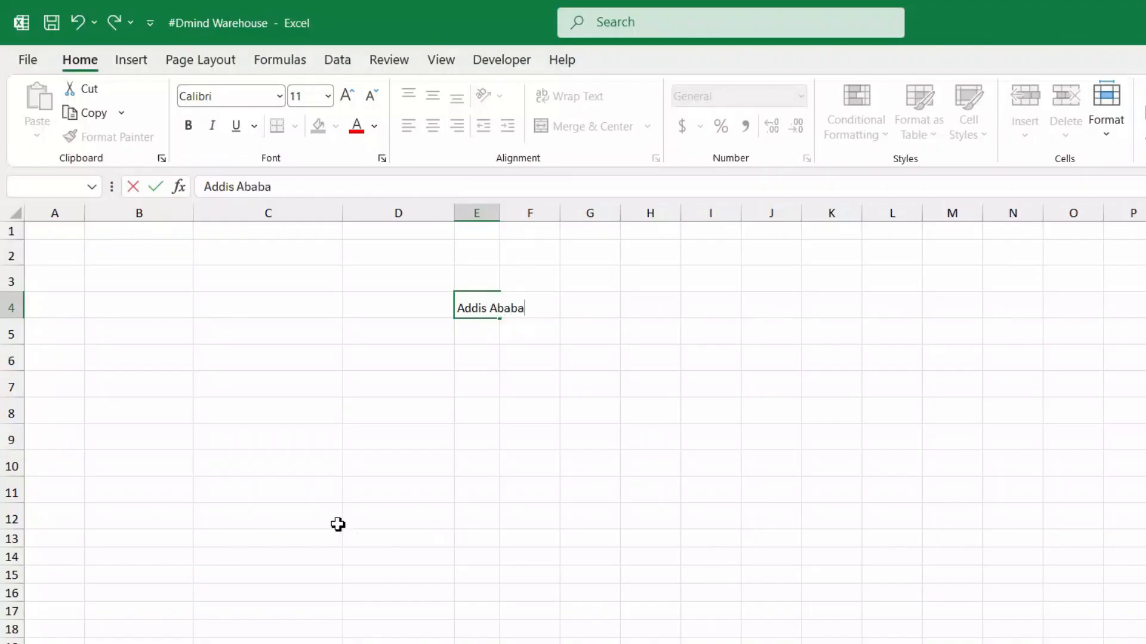
left_click(309, 500)
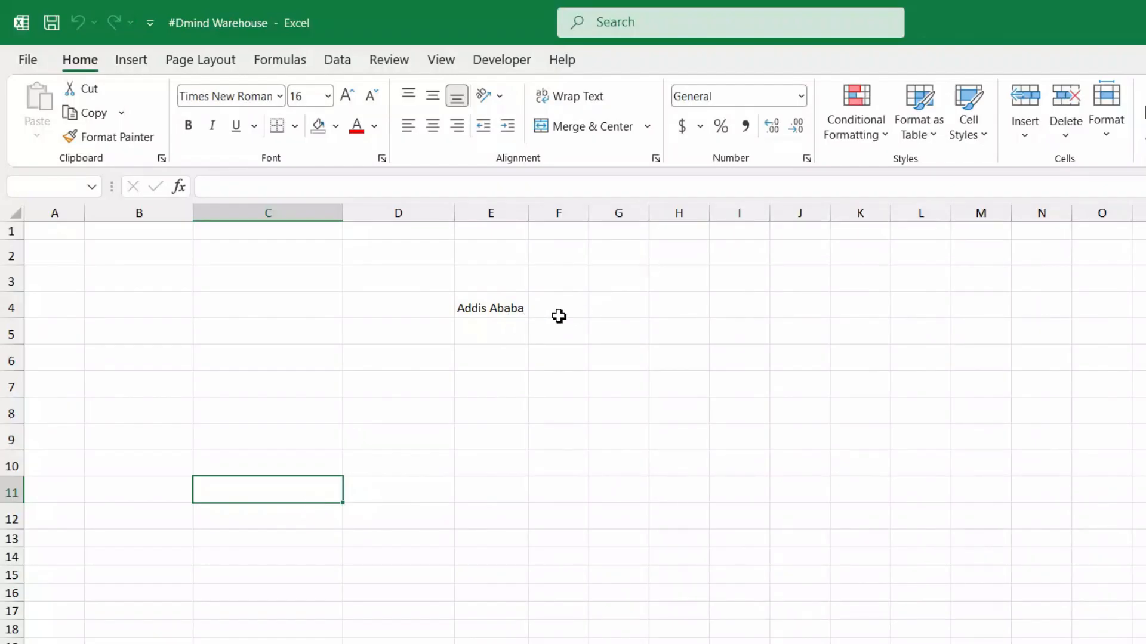
Step: Enter "Ethiopia" in cell F4, correcting its spelling, and move to another cell to trigger the autofit
left_click(559, 317)
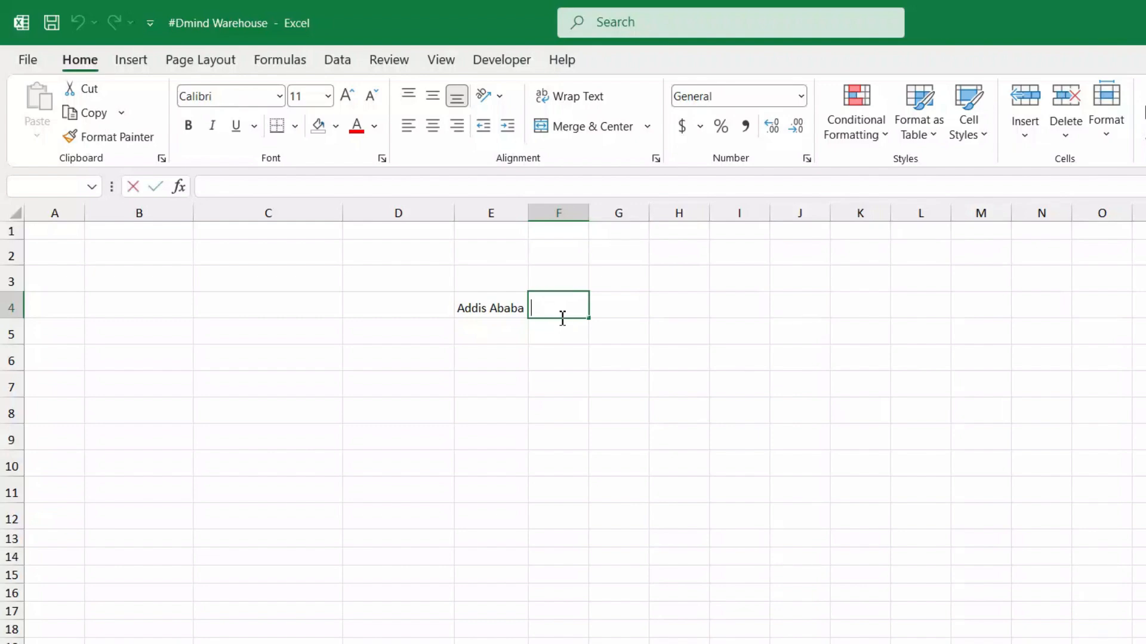
type("thioia")
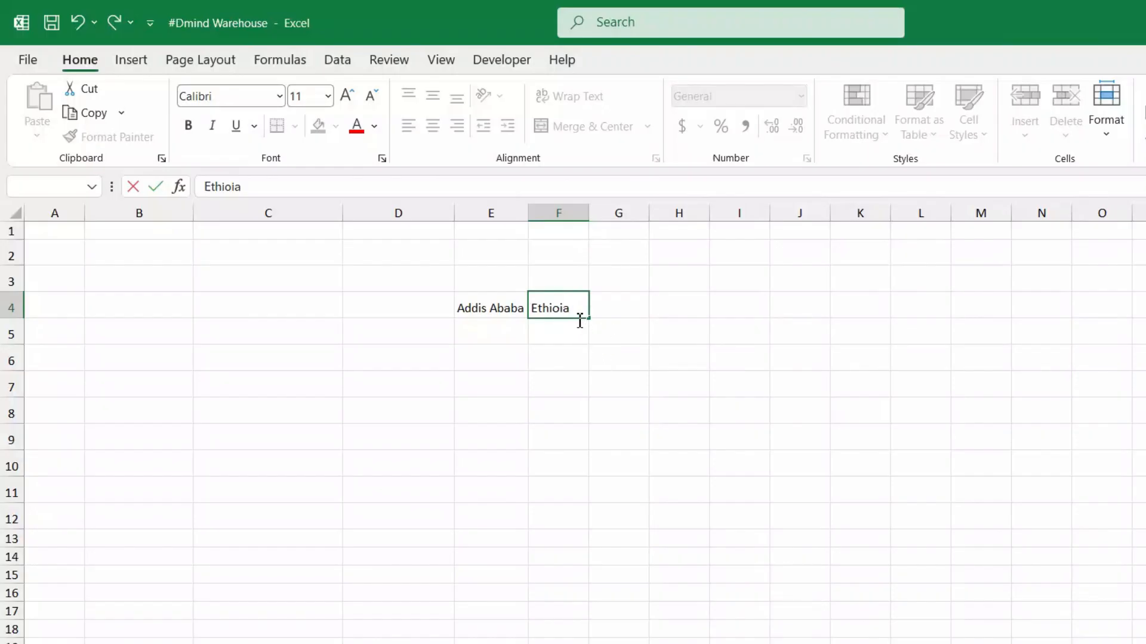
left_click_drag(580, 321, 522, 311)
type("Et")
left_click(805, 503)
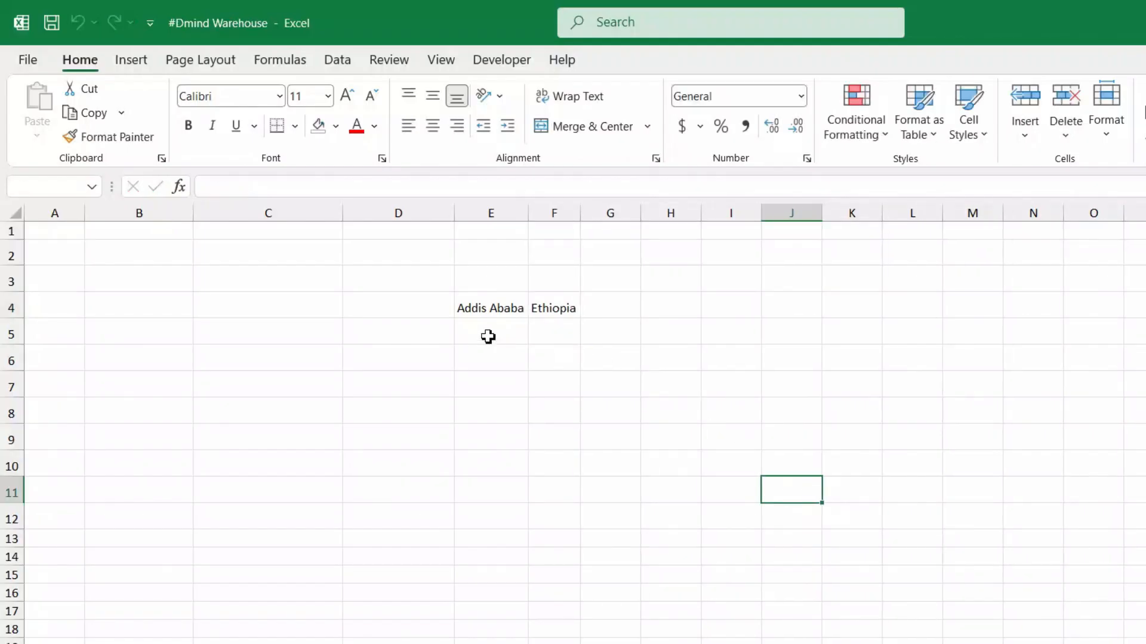
Step: Enter "Qty" in cell D4 and select another cell to refit the column
left_click(377, 317)
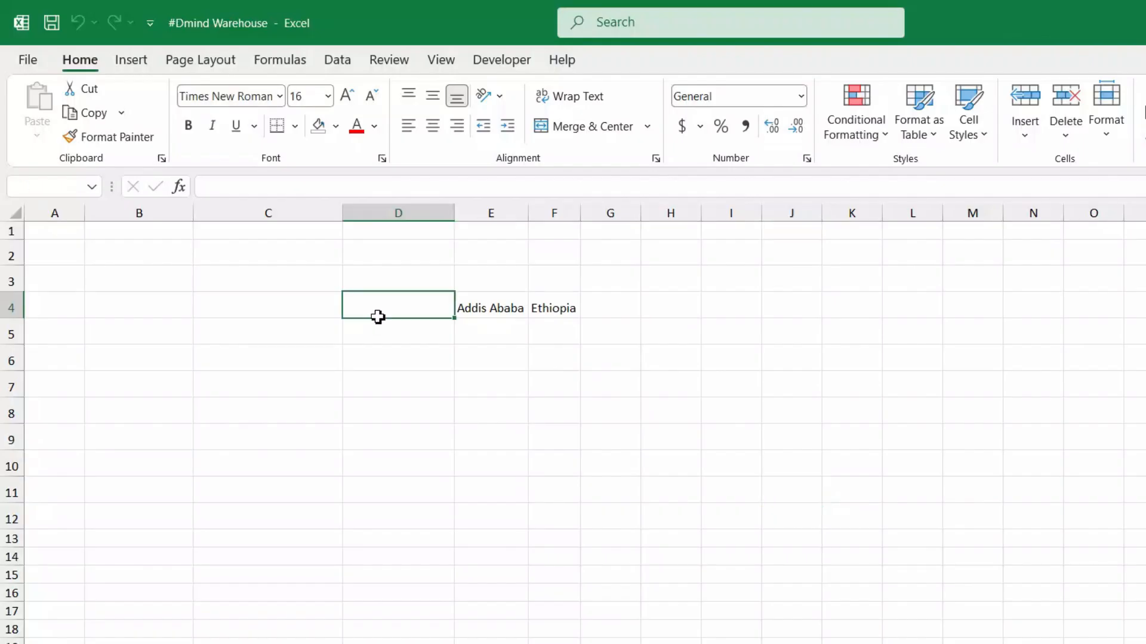
type("Qty")
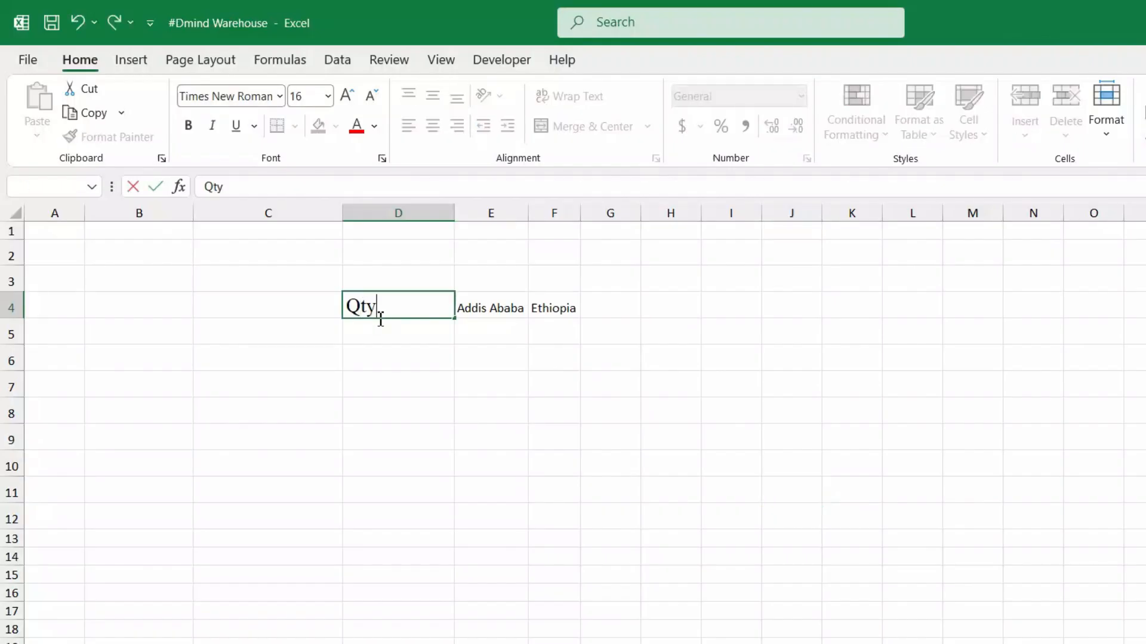
left_click(922, 452)
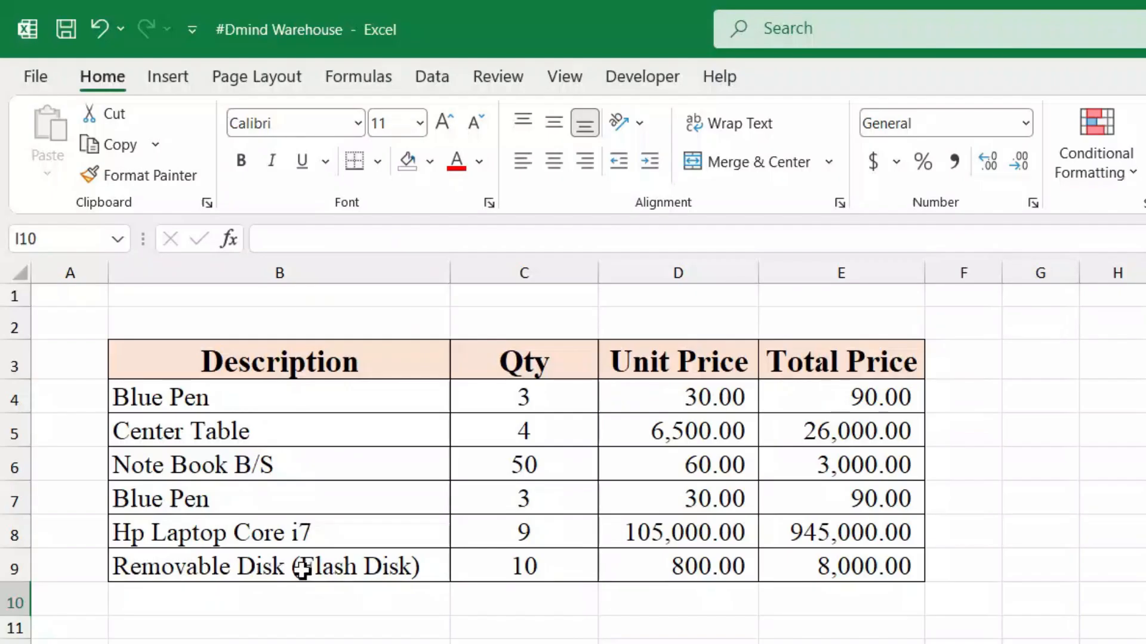
Step: Apply a Duplicate Values highlight rule to B4:E9 that formats Unique values with Light Red Fill with Dark Red Text
left_click_drag(164, 396, 824, 579)
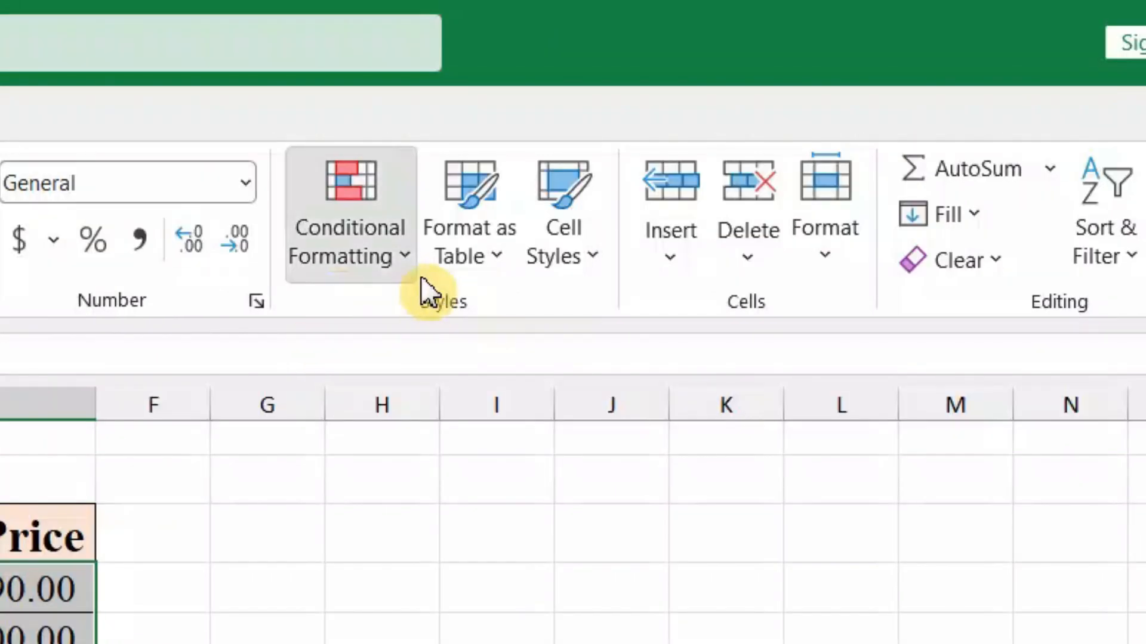
left_click(420, 277)
mouse_move(550, 364)
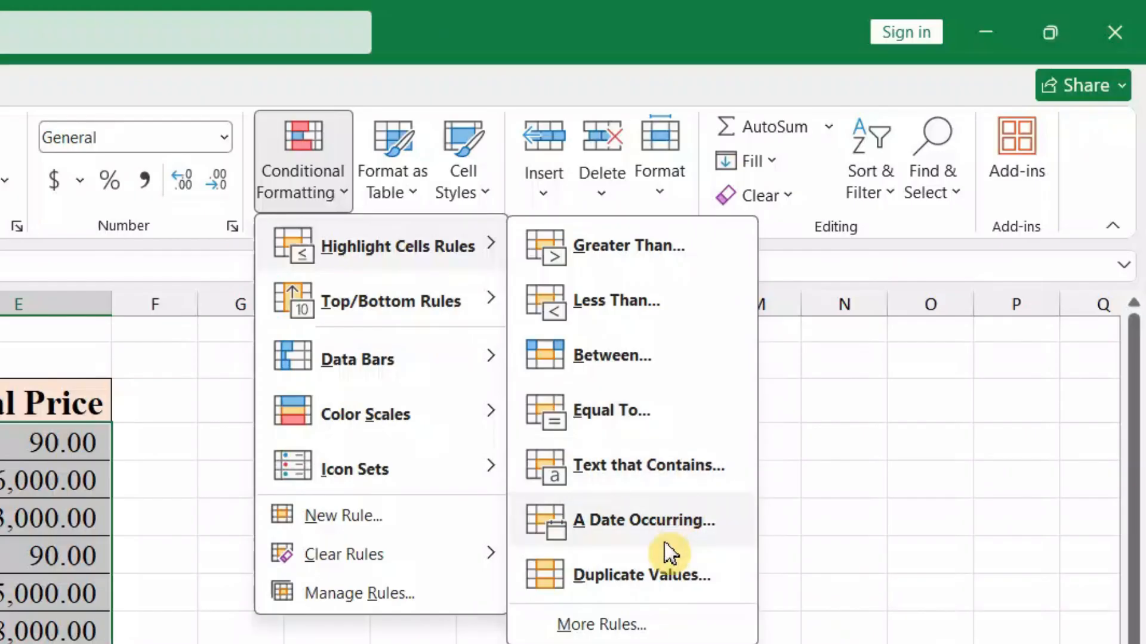
left_click(670, 550)
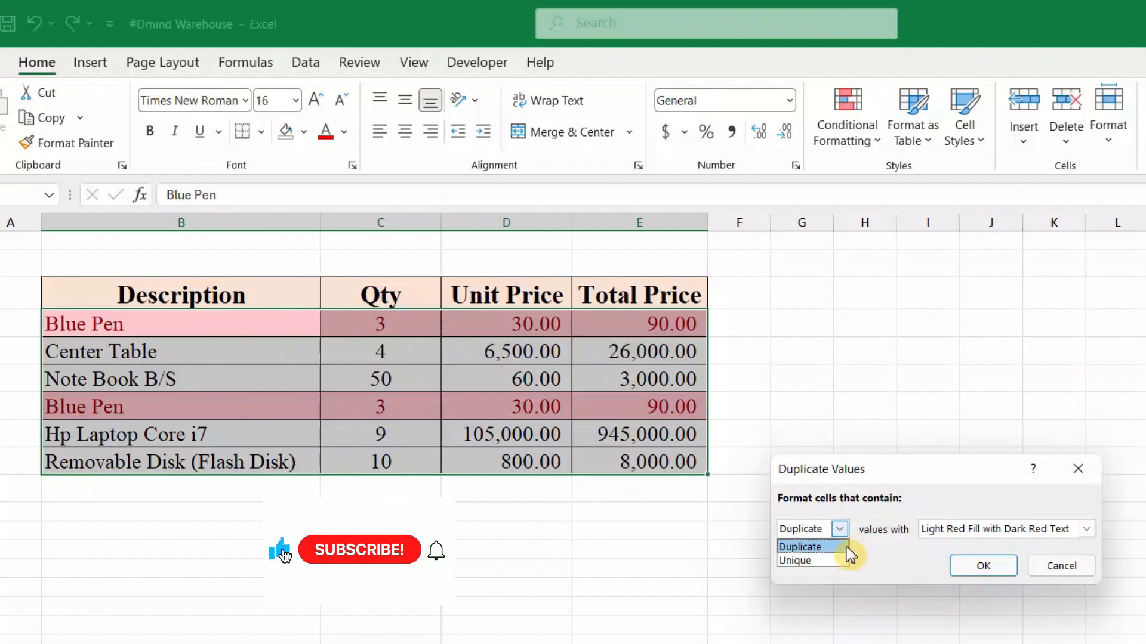
left_click(832, 563)
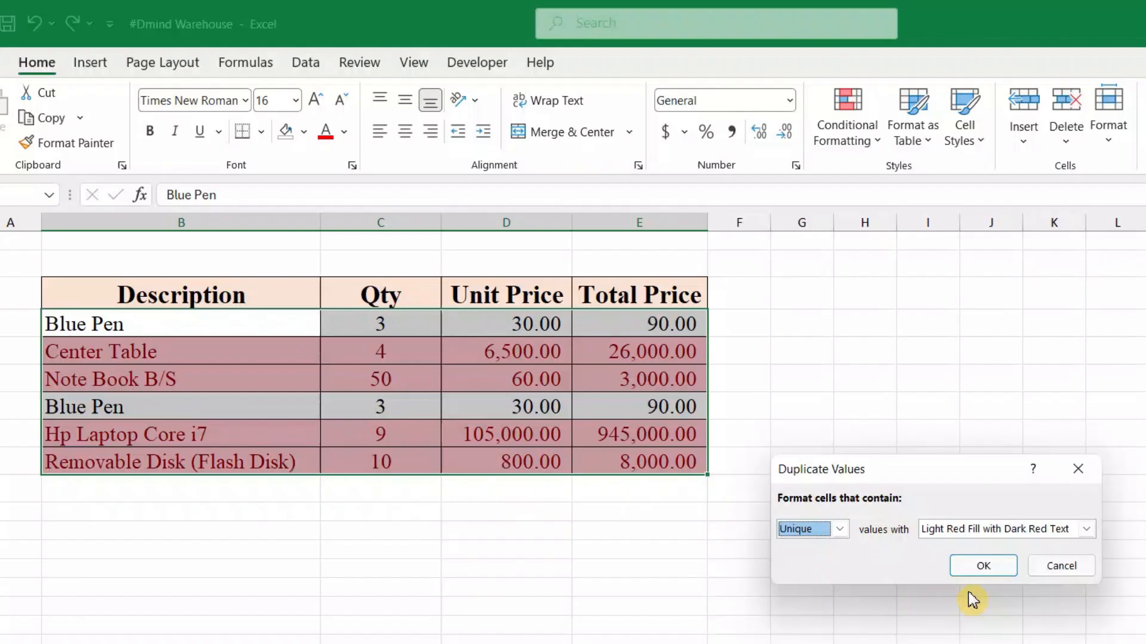
left_click(1003, 573)
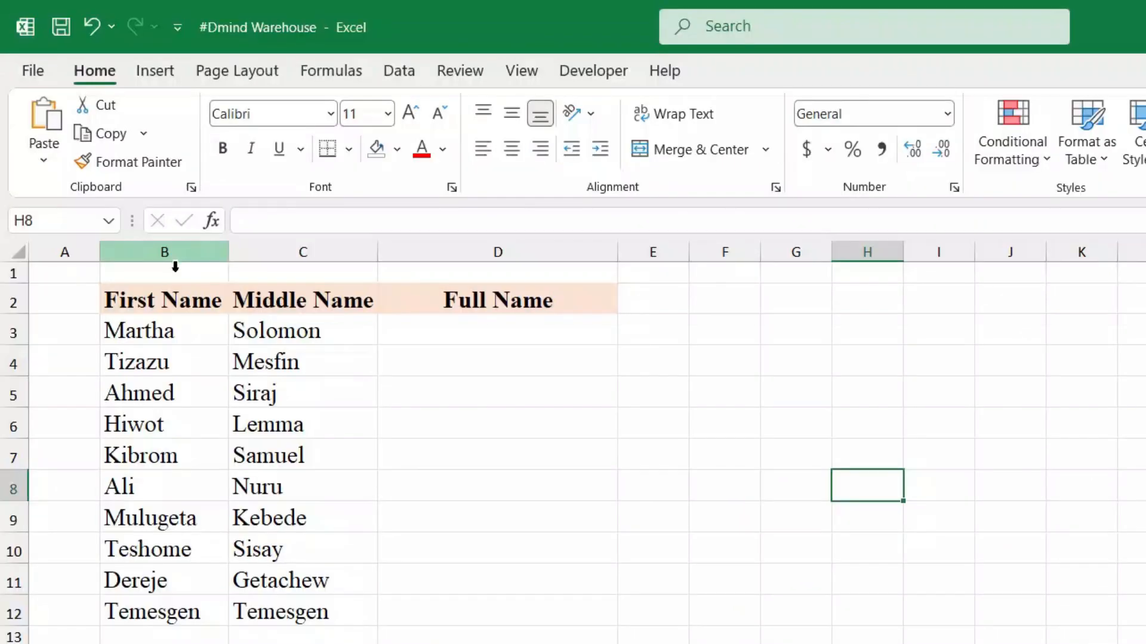
Step: Enter the first person's full name in D3, combining the first name and middle name from row 3
left_click(173, 272)
left_click(292, 272)
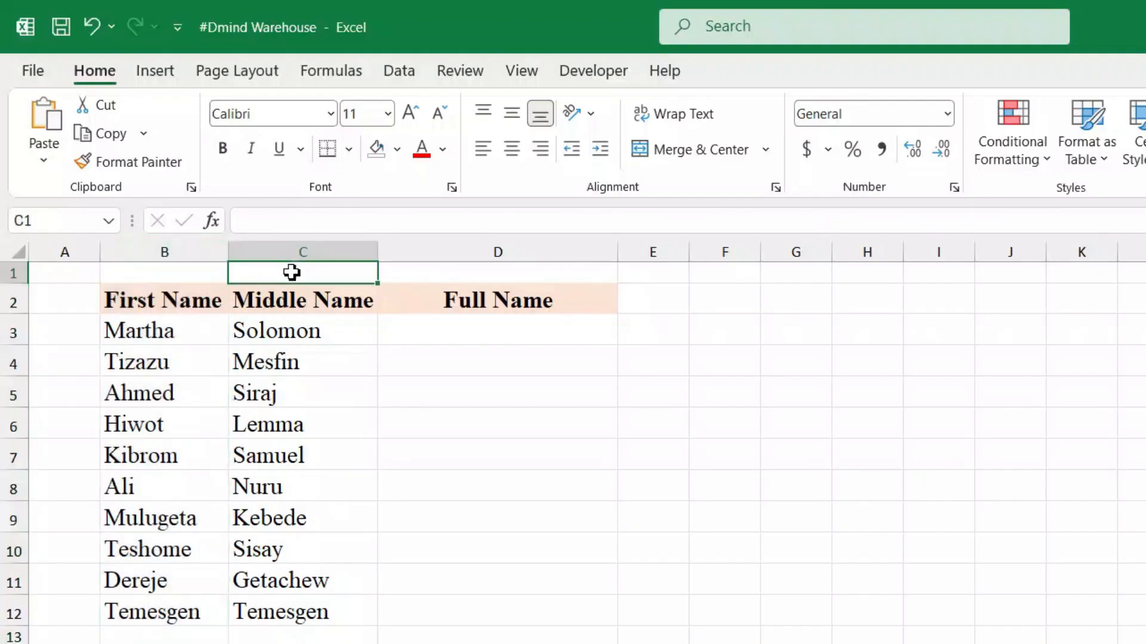
left_click(634, 643)
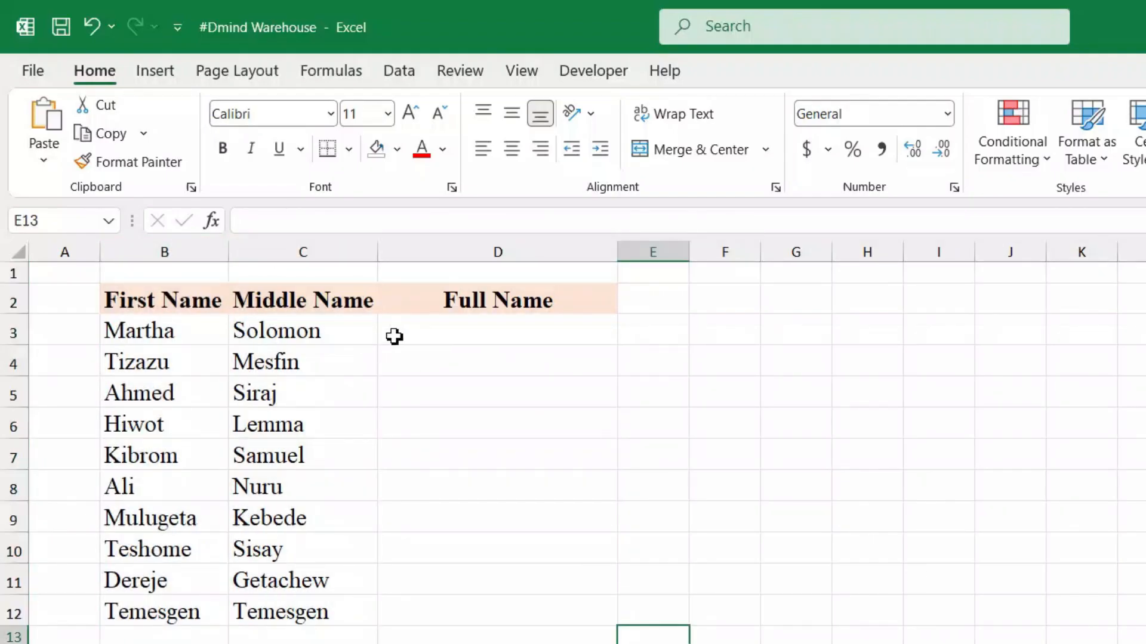
left_click(425, 336)
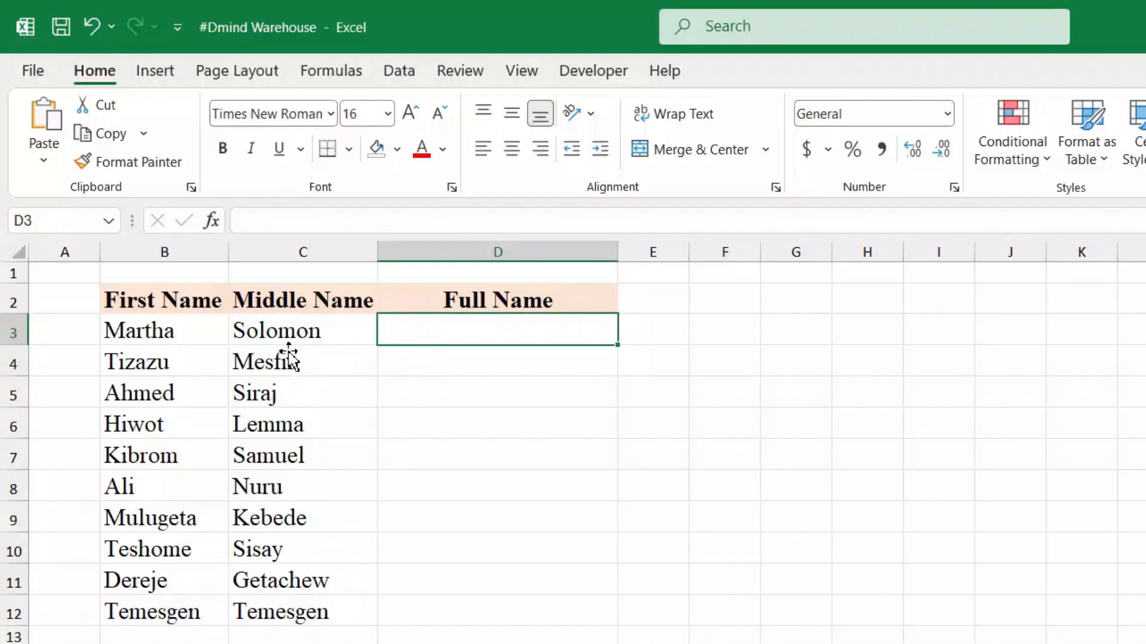
type("Martha Solomon")
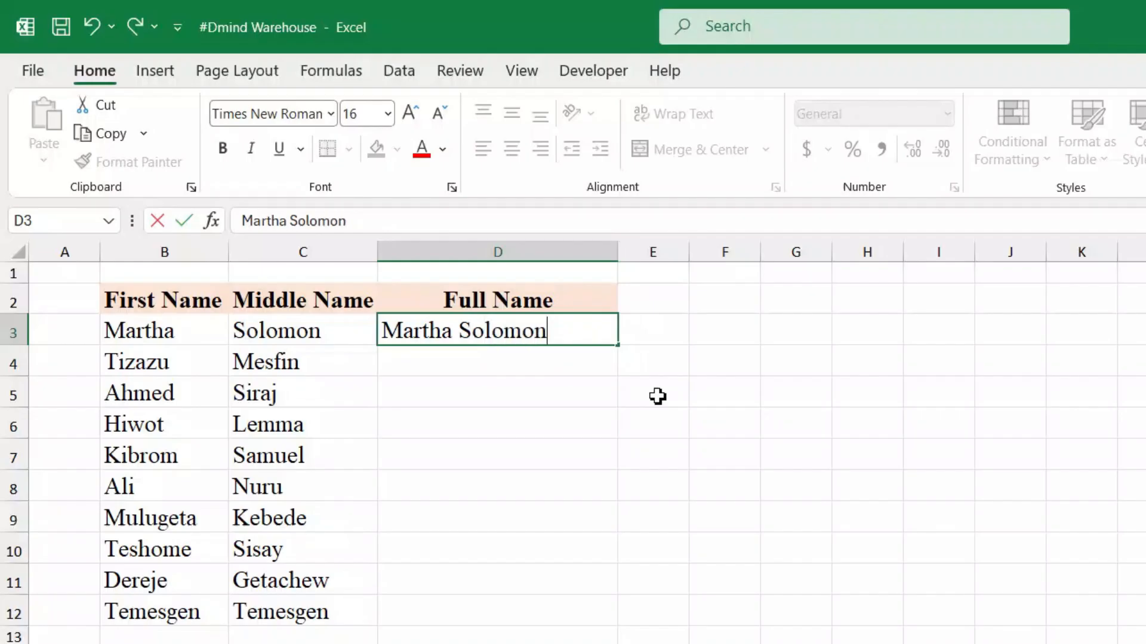
left_click(657, 396)
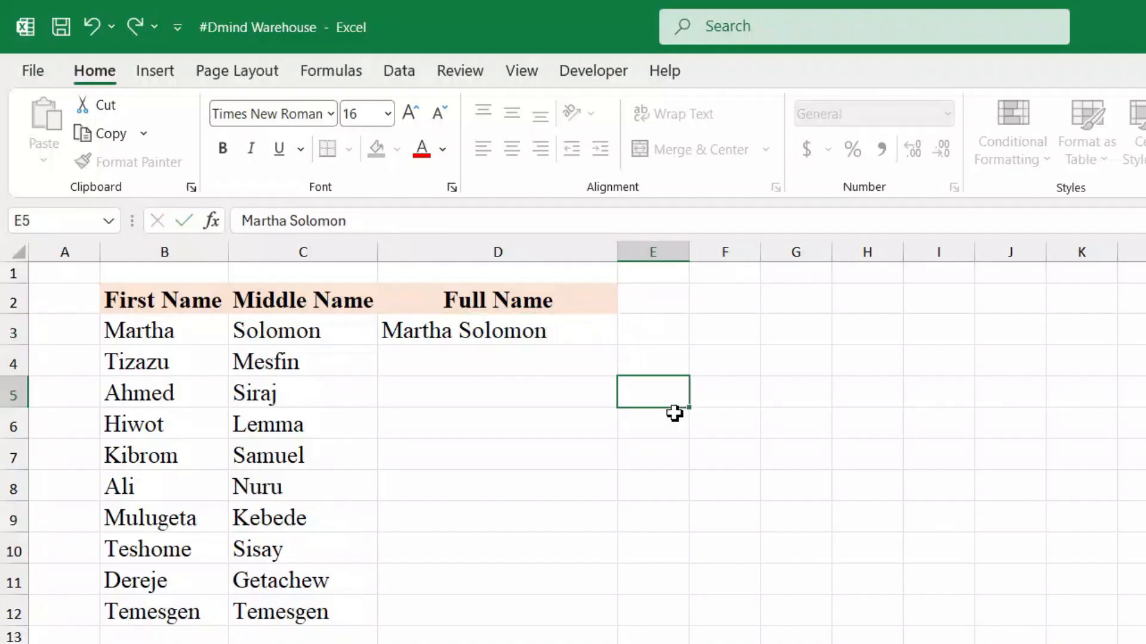
Step: Flash Fill the rest of the Full Name column from the example in D3
left_click(536, 342)
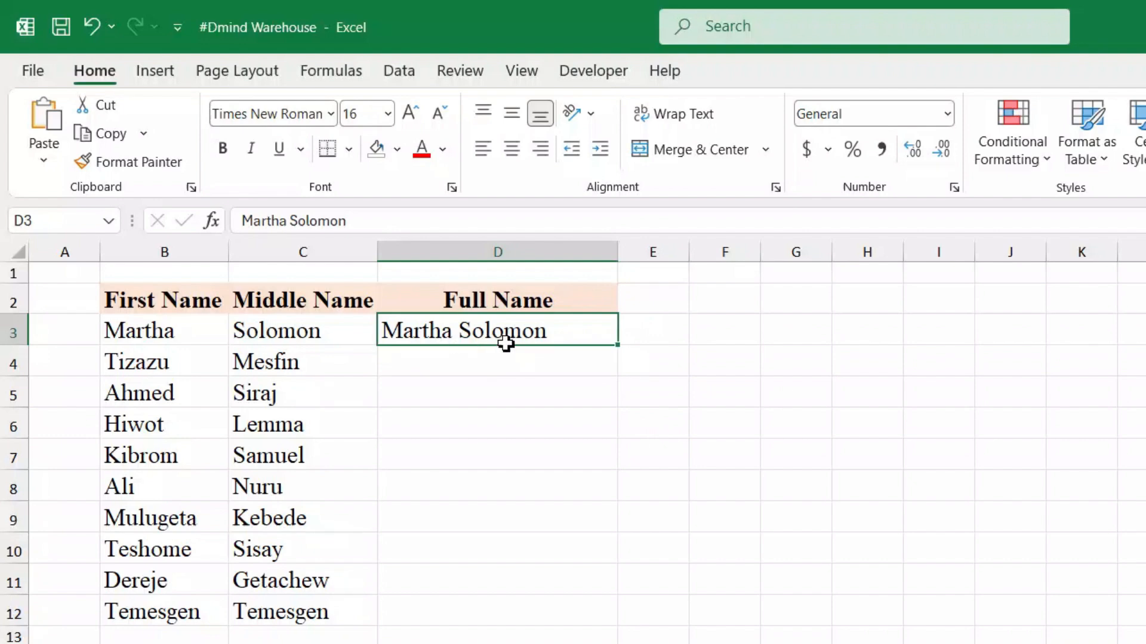
key("ctrl+e")
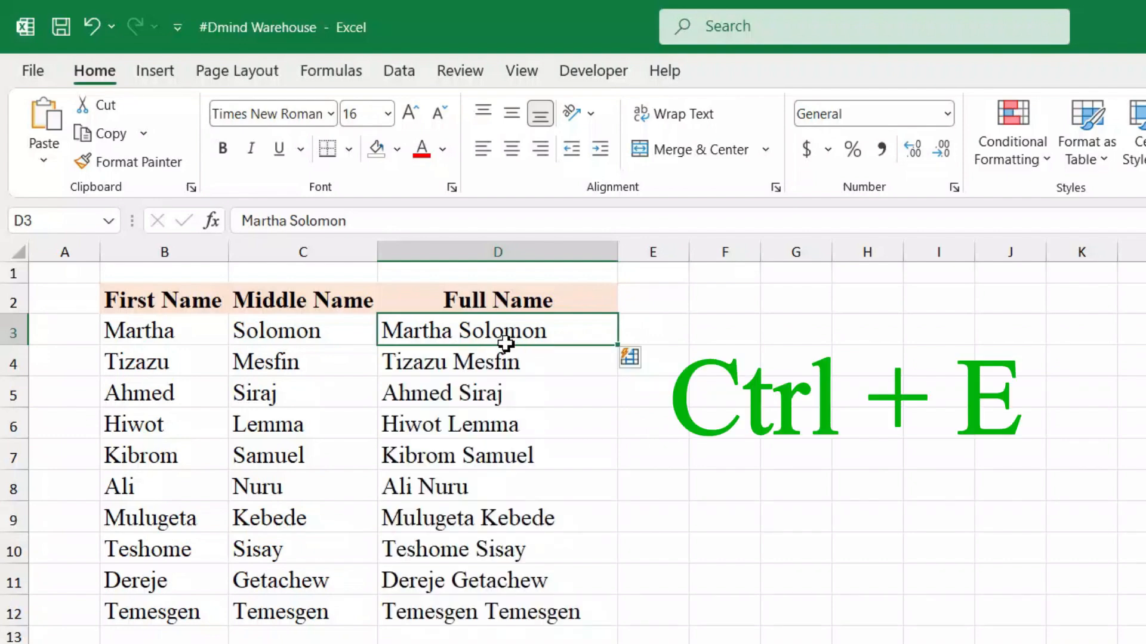
left_click(809, 551)
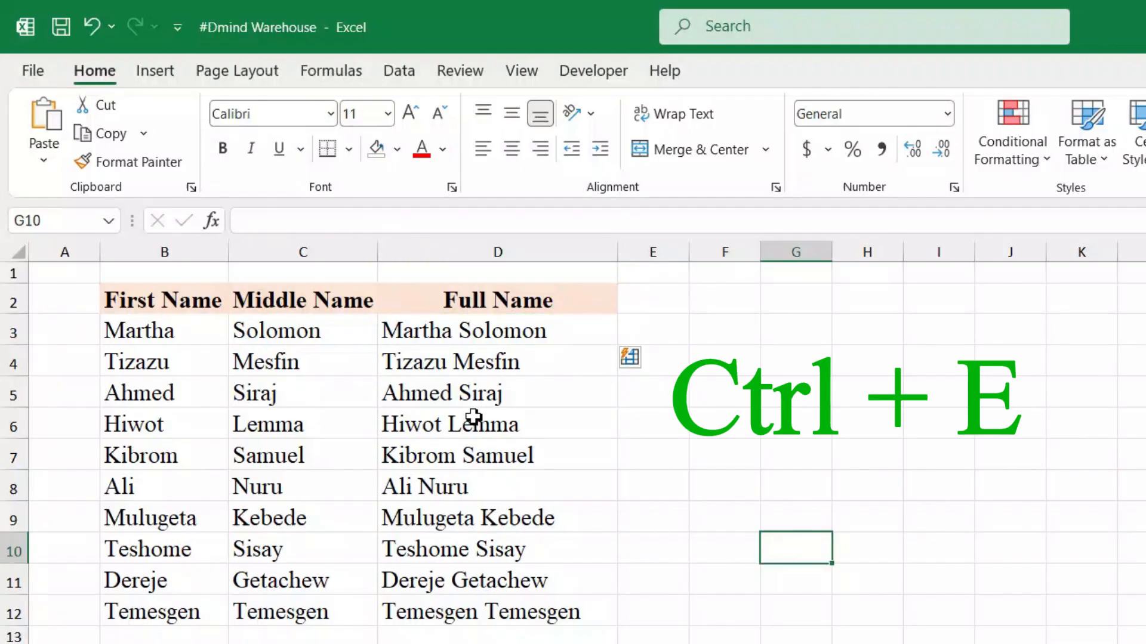
Step: Clear the filled names in D4:D12, keeping only the example in D3
left_click(192, 272)
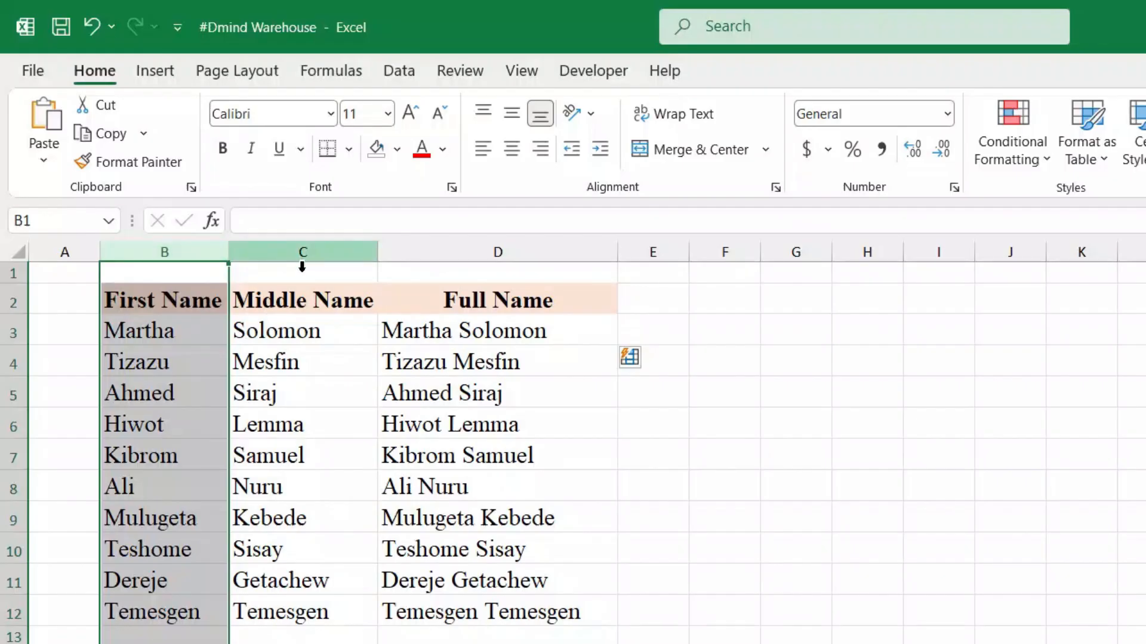
left_click(302, 271)
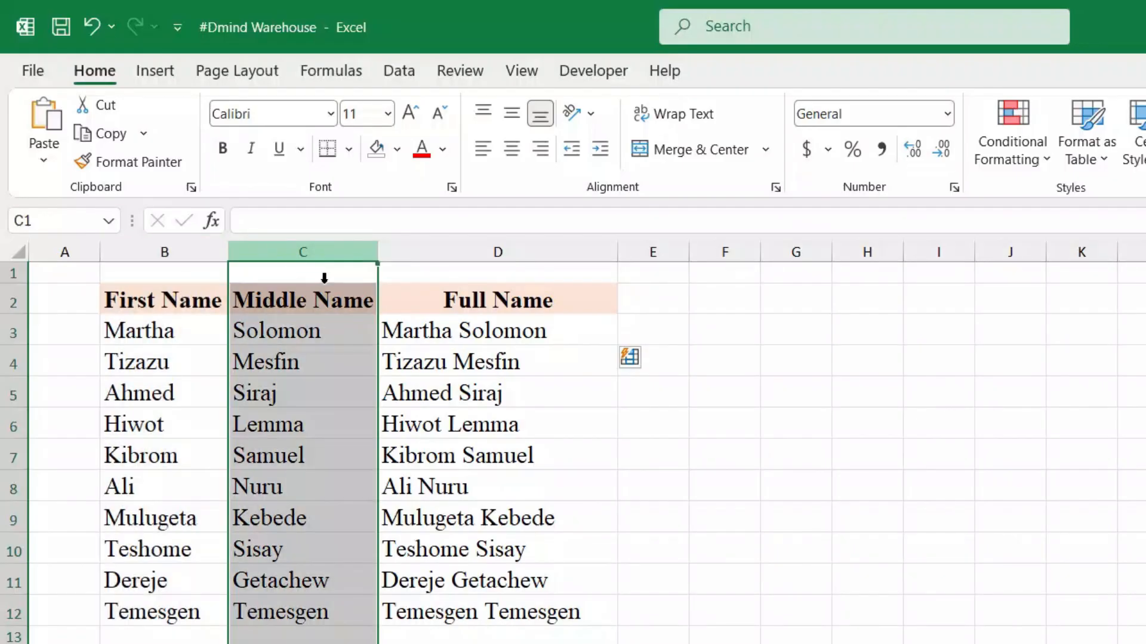
left_click(756, 554)
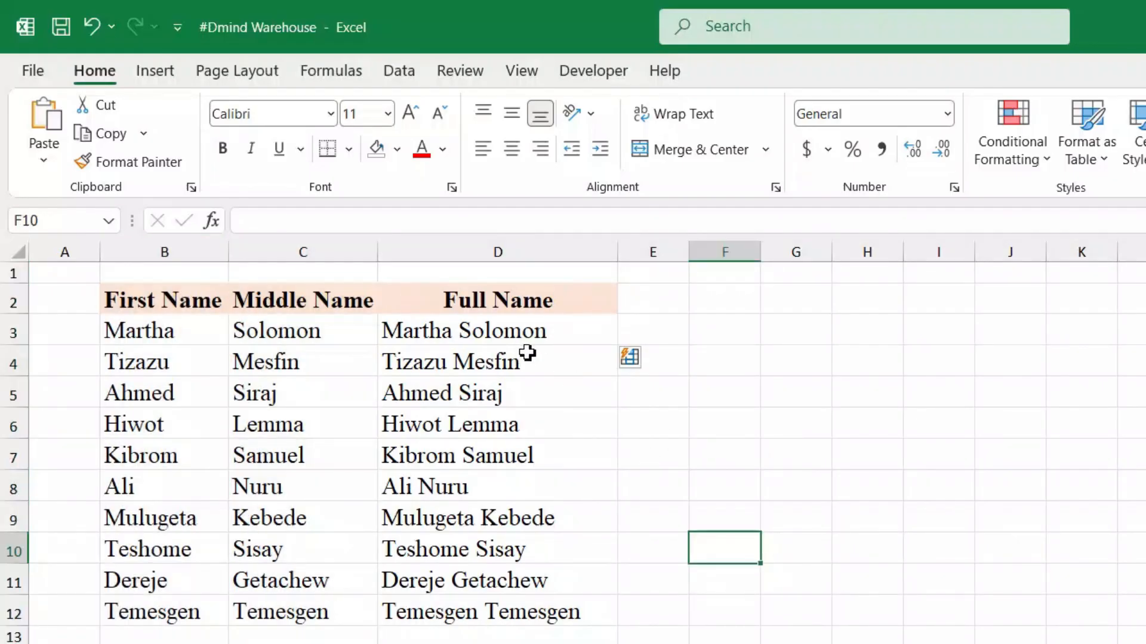
left_click_drag(460, 363, 482, 610)
key("Delete")
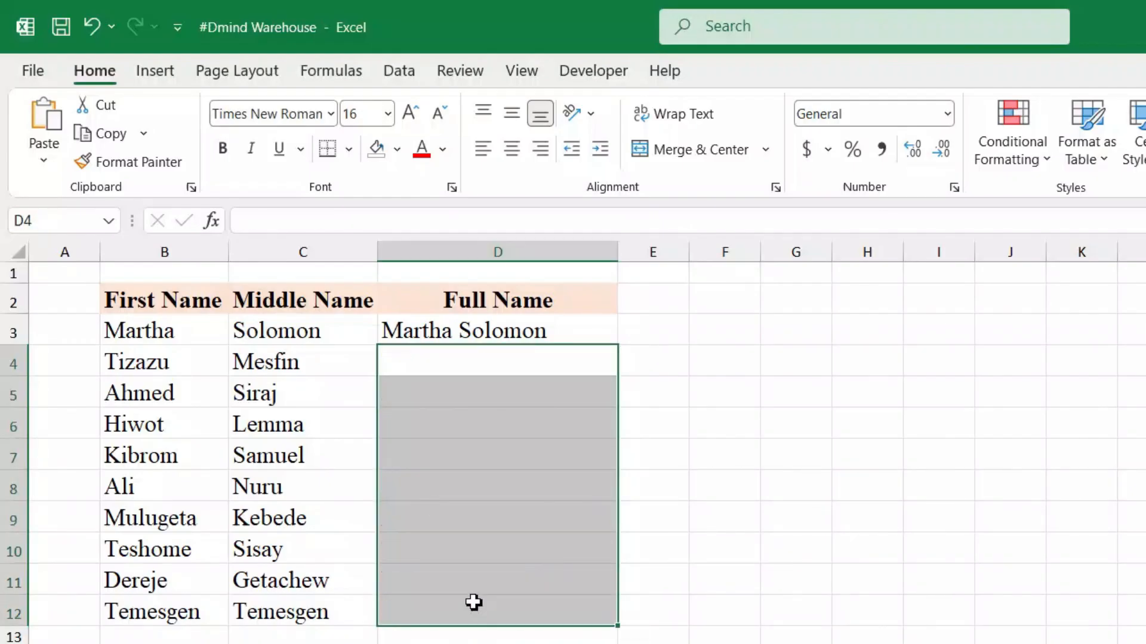
left_click(796, 455)
Step: Autofill the Full Name example from D3 down to D12 and switch the fill option to Flash Fill
left_click(487, 342)
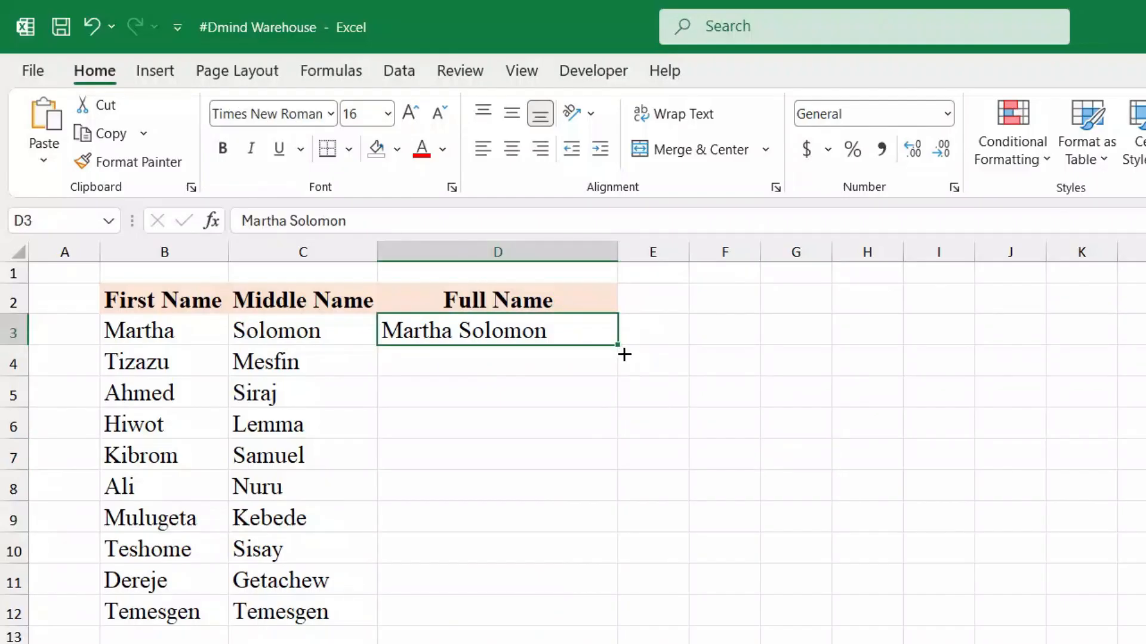
left_click_drag(626, 353, 609, 627)
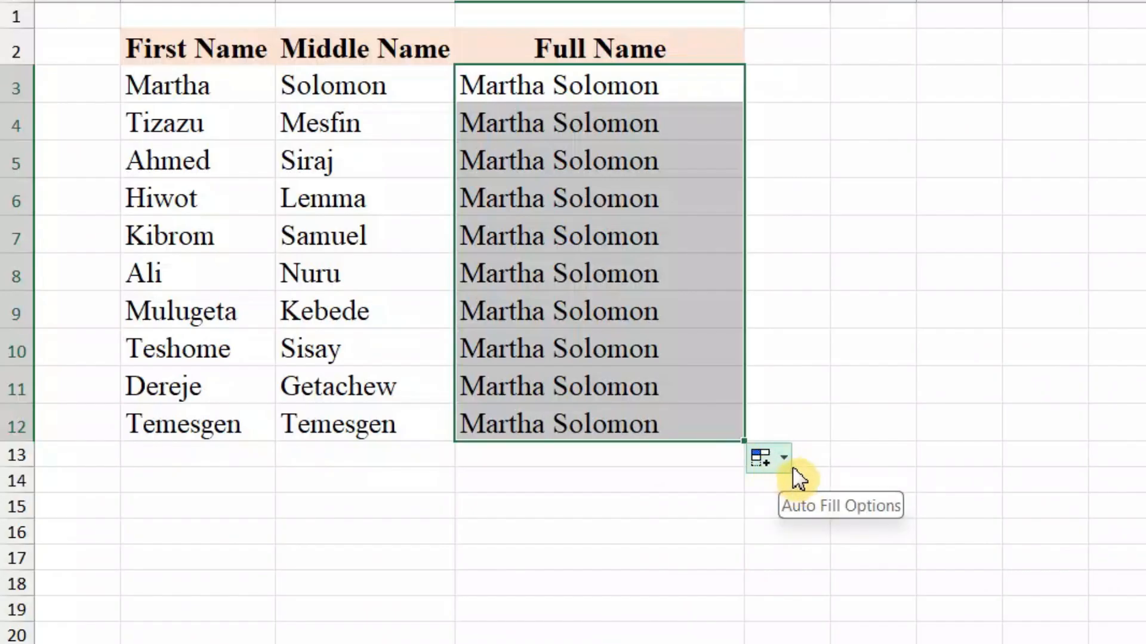
left_click(787, 462)
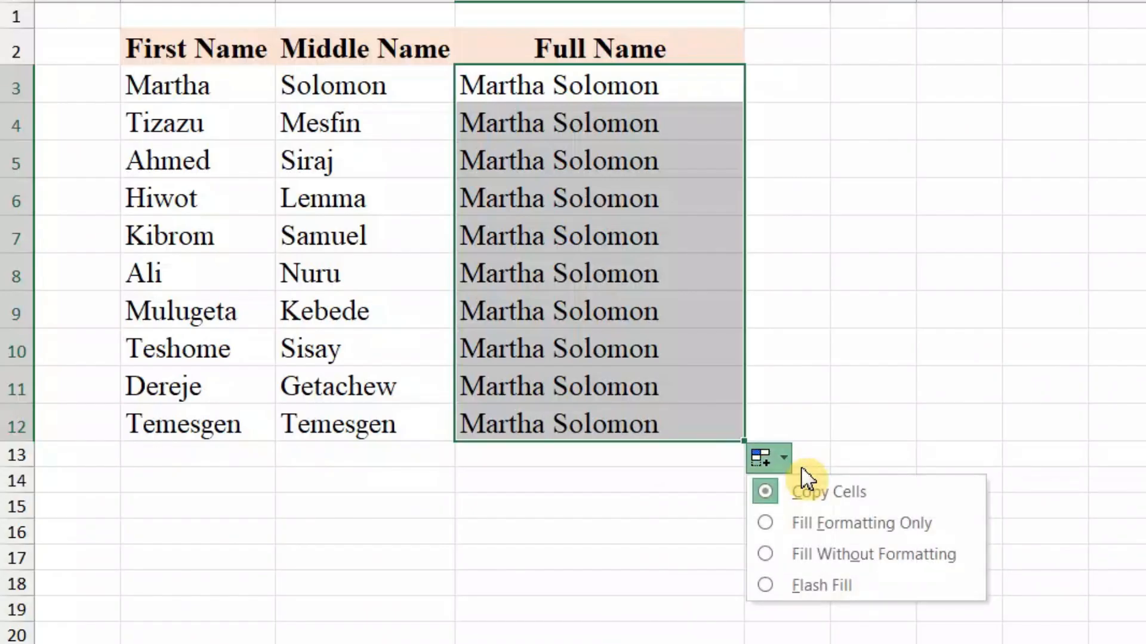
left_click(788, 594)
left_click(925, 561)
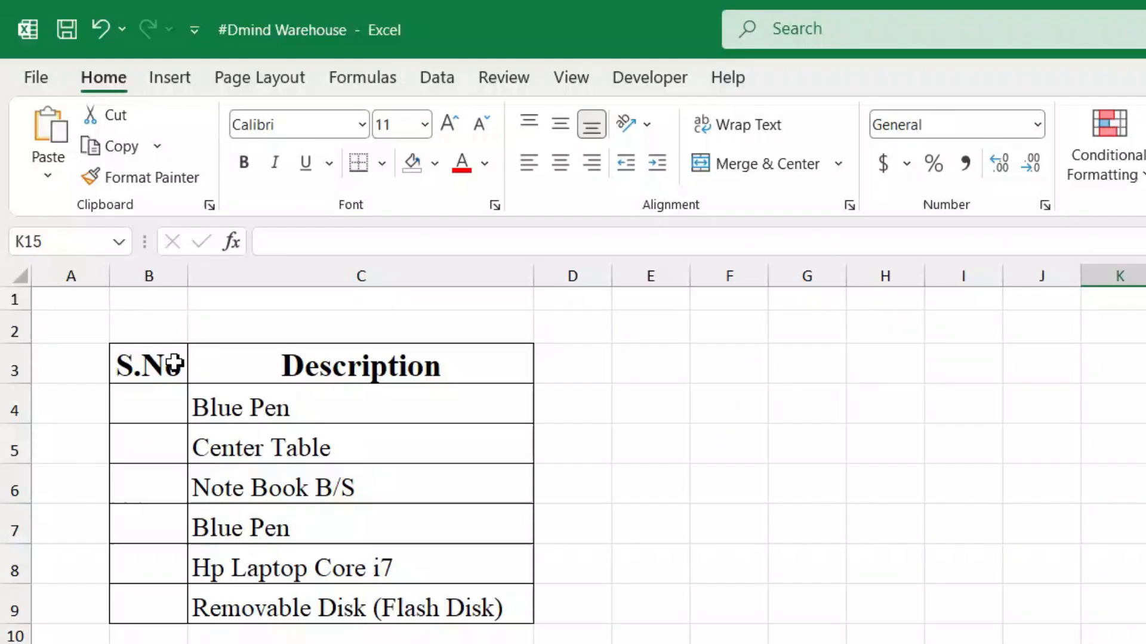
Step: Enter 1 in cell B4 of the S.No column and fill it down to B9
left_click_drag(173, 364, 182, 626)
left_click_drag(319, 370, 302, 606)
left_click(169, 414)
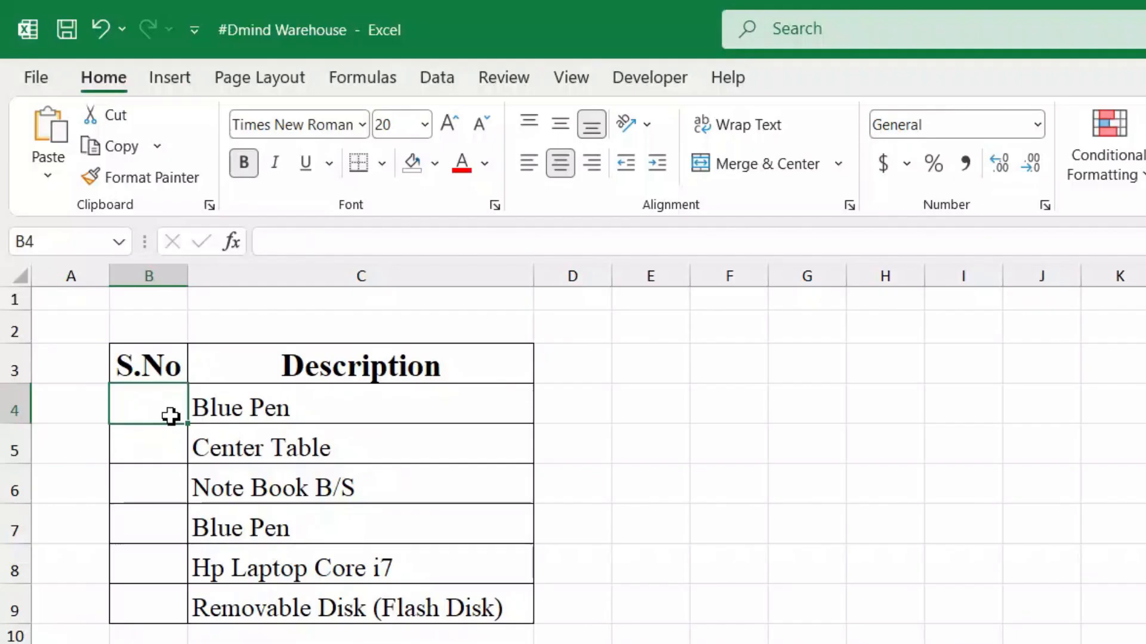
double_click(172, 416)
type("1")
left_click(224, 643)
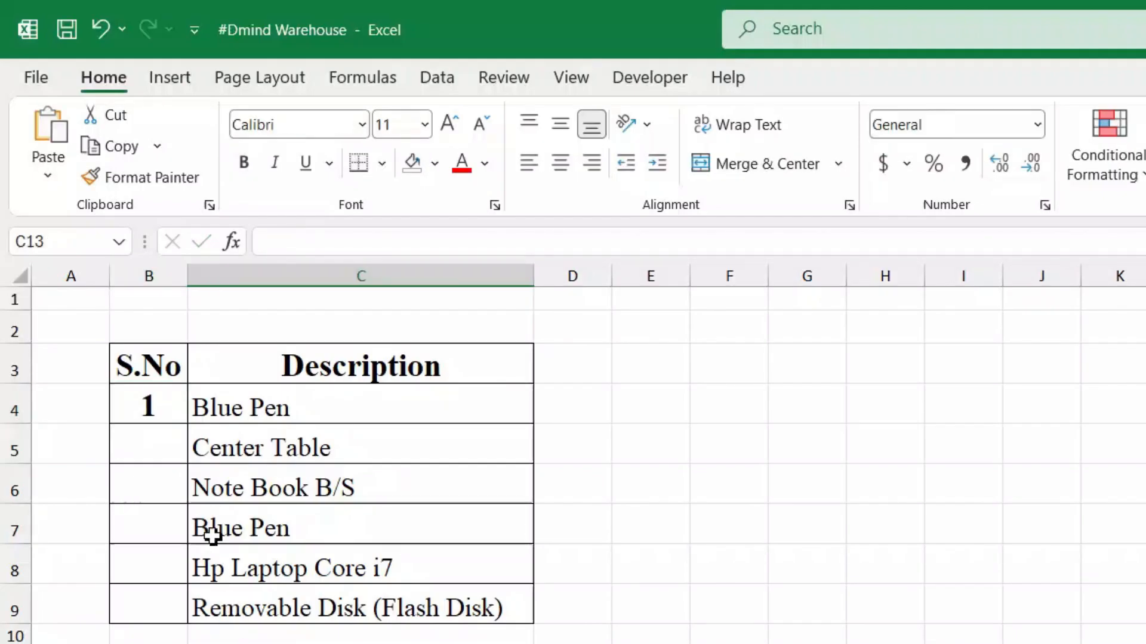
left_click(183, 421)
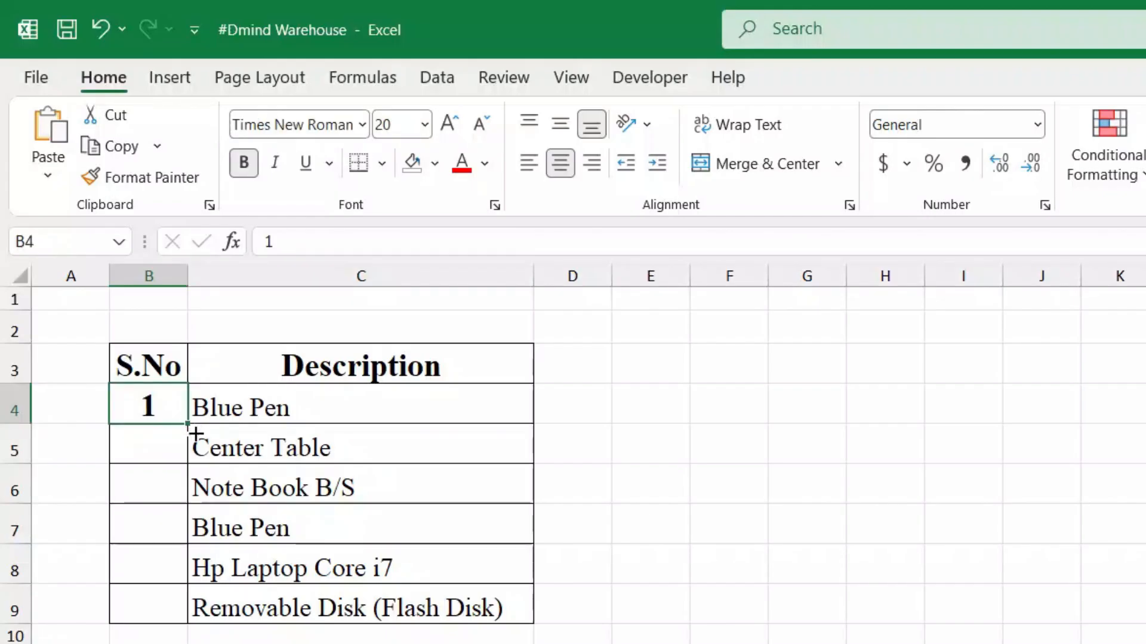
left_click_drag(196, 438, 189, 628)
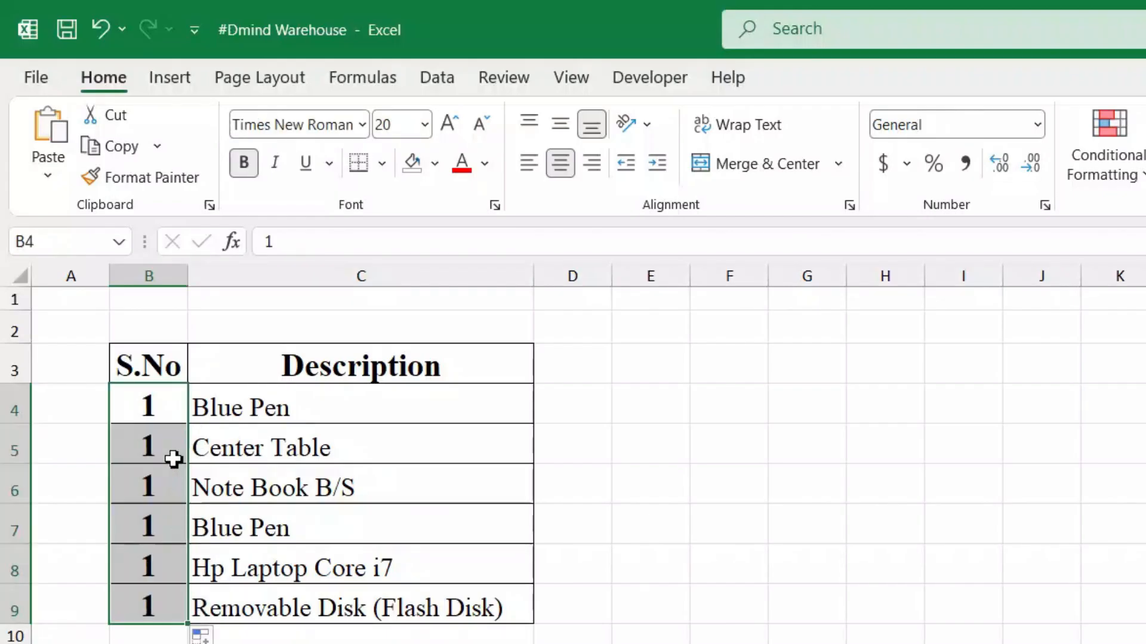
Step: Set the first serial number in B4 to 2
left_click(166, 420)
type("2")
key("Return")
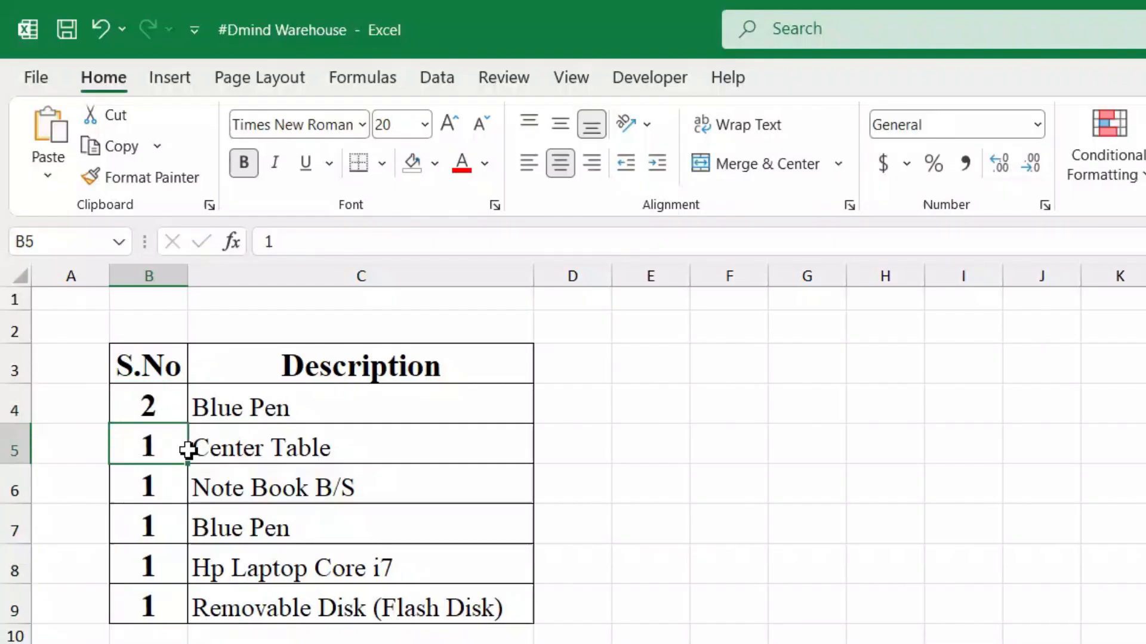
Step: Fill the value 2 from B4 down the S.No column to B9
left_click(174, 417)
left_click_drag(188, 424, 191, 628)
Step: Set the first serial number in B4 to 1
left_click(158, 411)
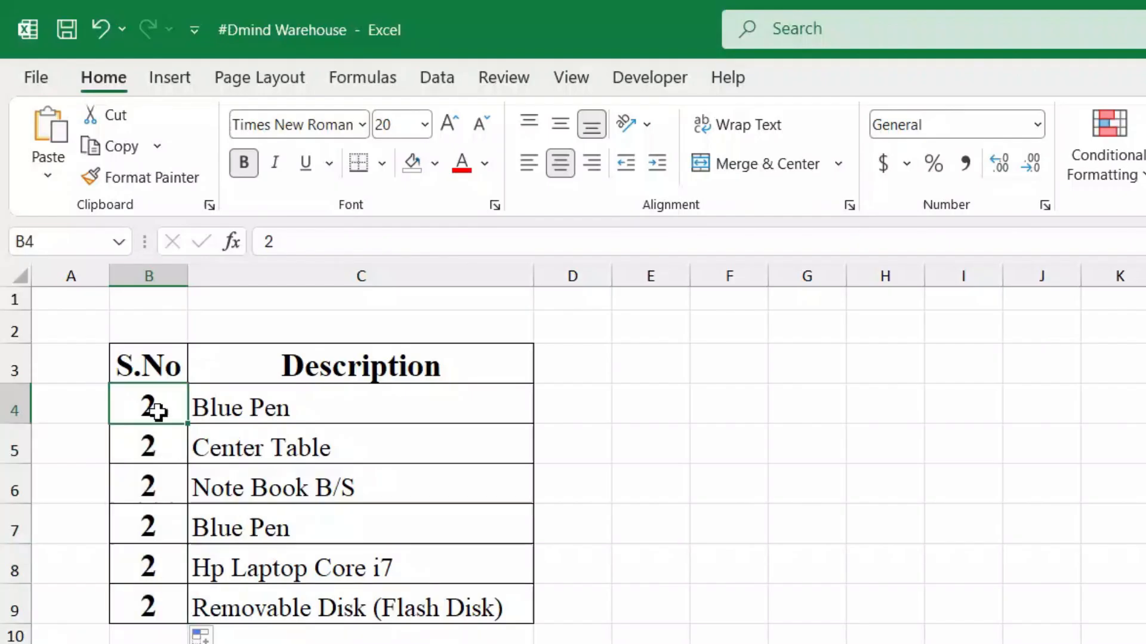
type("1")
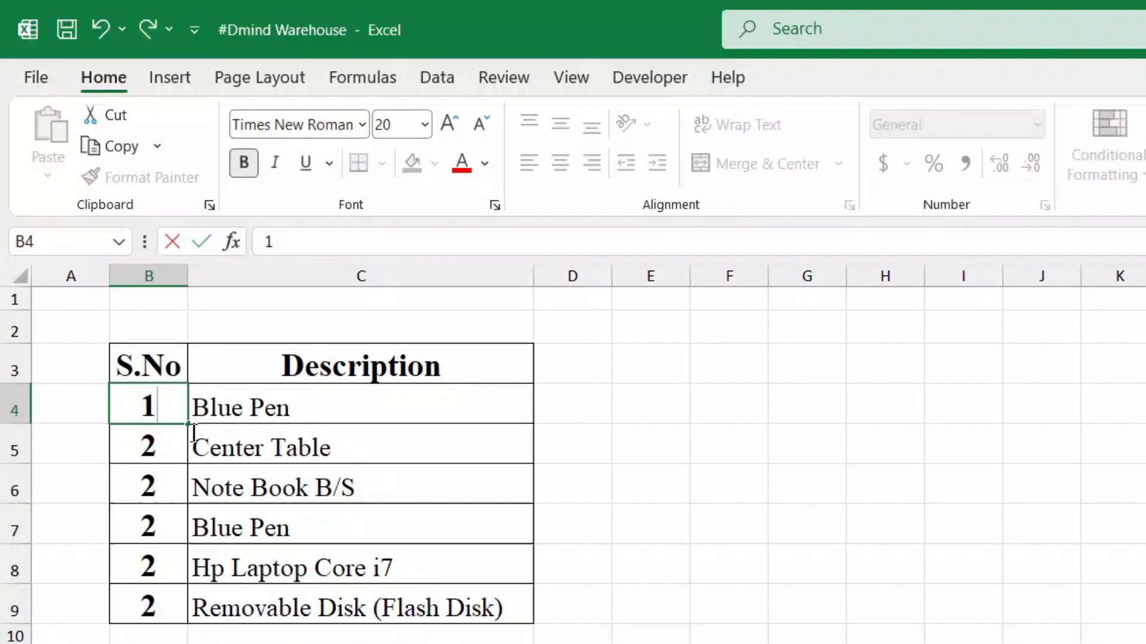
left_click(199, 437)
left_click(179, 418)
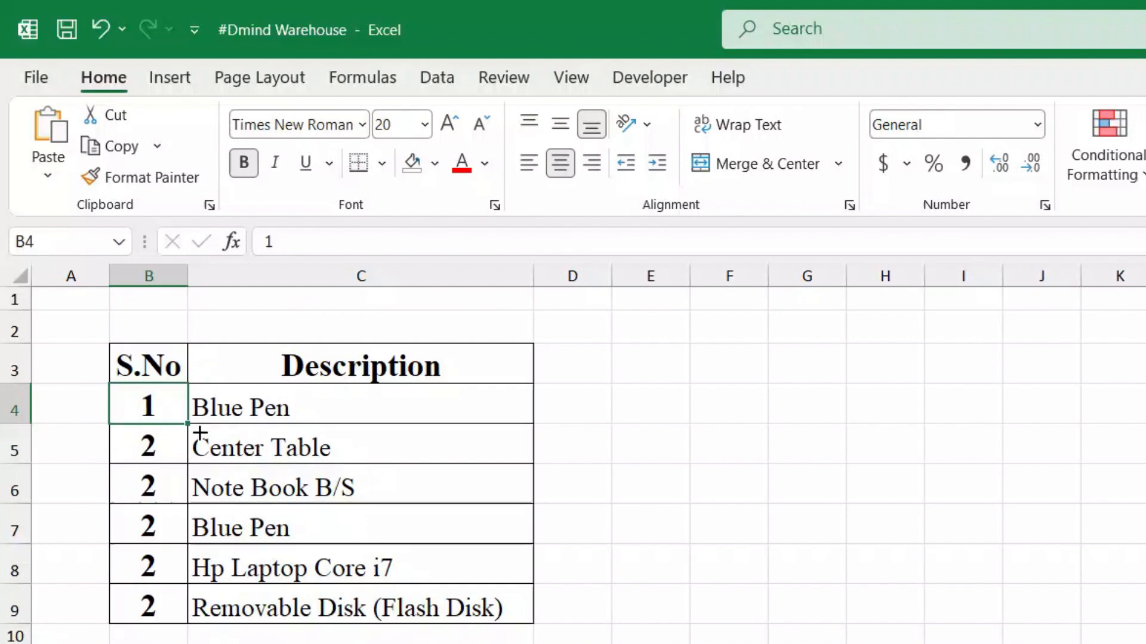
Step: Autofill the S.No column from B4 down to B9 and switch the fill option to Fill Series
left_click_drag(189, 424, 189, 625)
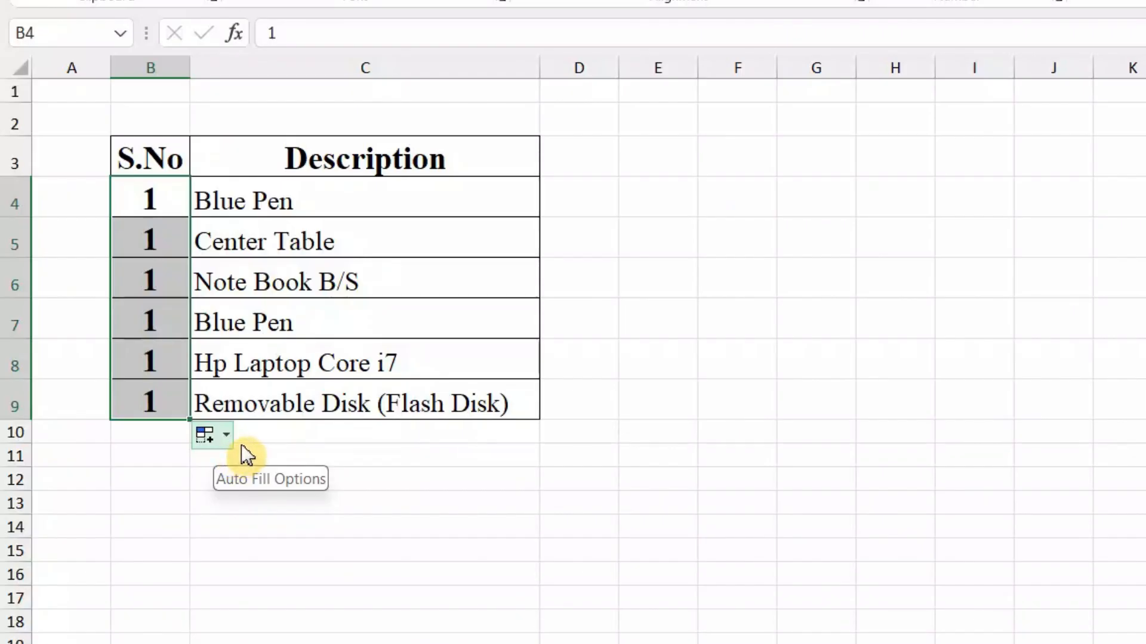
left_click(239, 445)
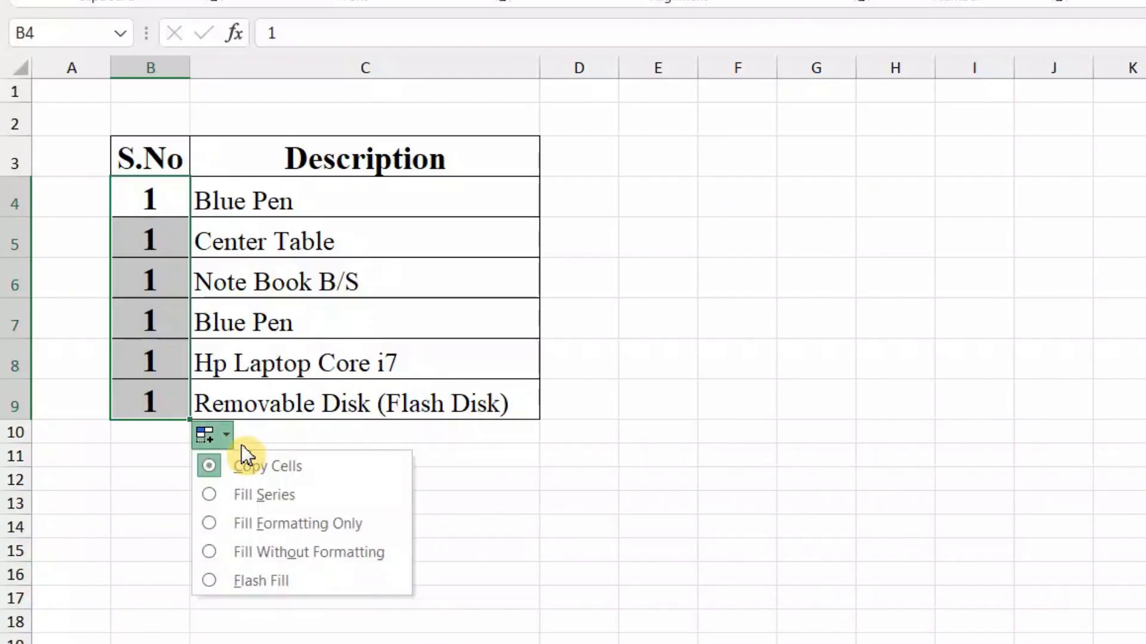
left_click(225, 494)
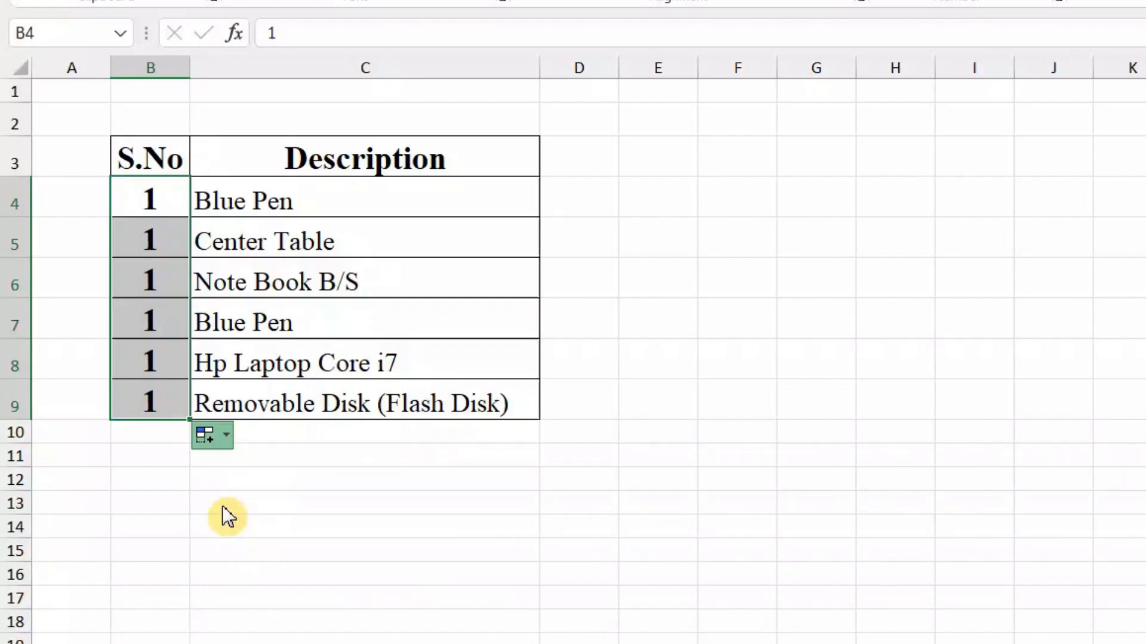
left_click(217, 506)
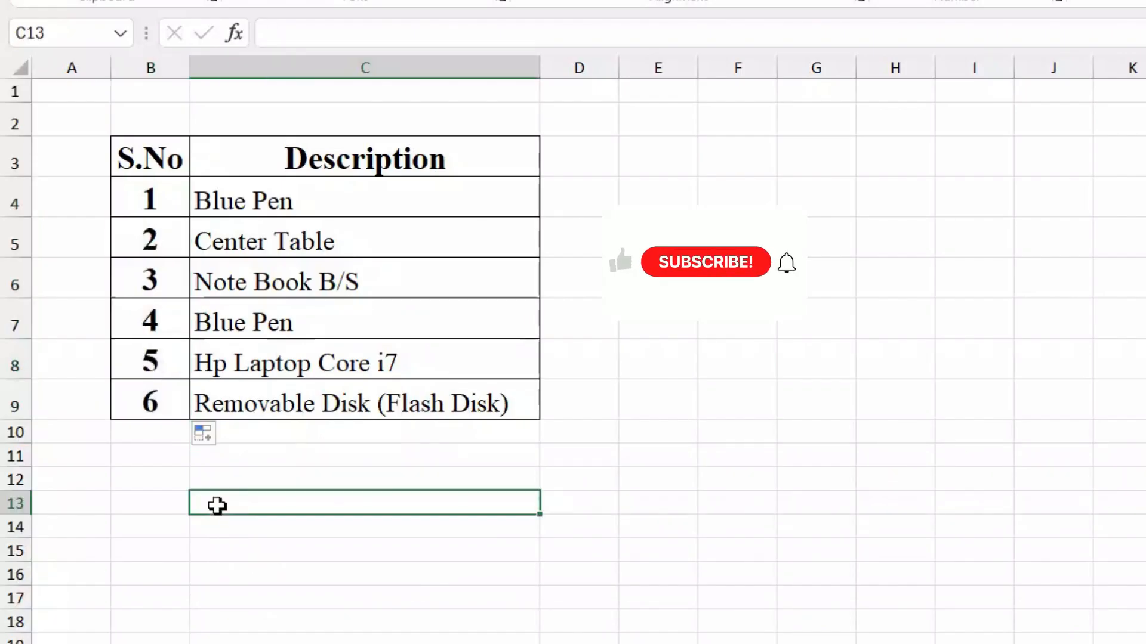
left_click(173, 214)
mouse_move(173, 213)
left_mouse_down()
mouse_move(220, 389)
mouse_move(197, 397)
left_mouse_up()
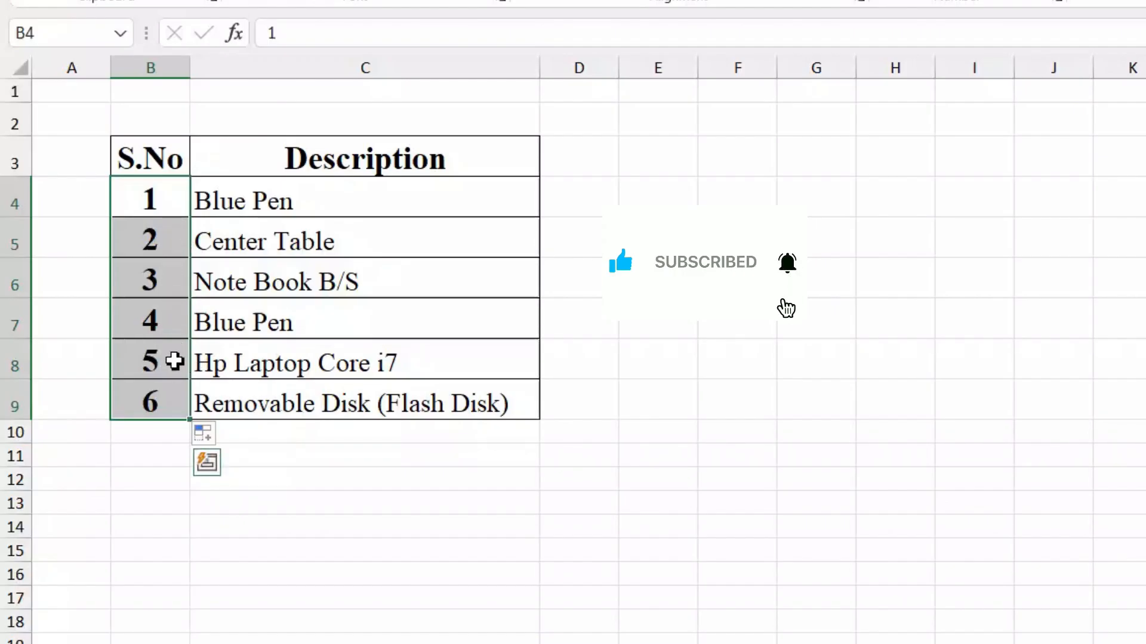
left_click(184, 503)
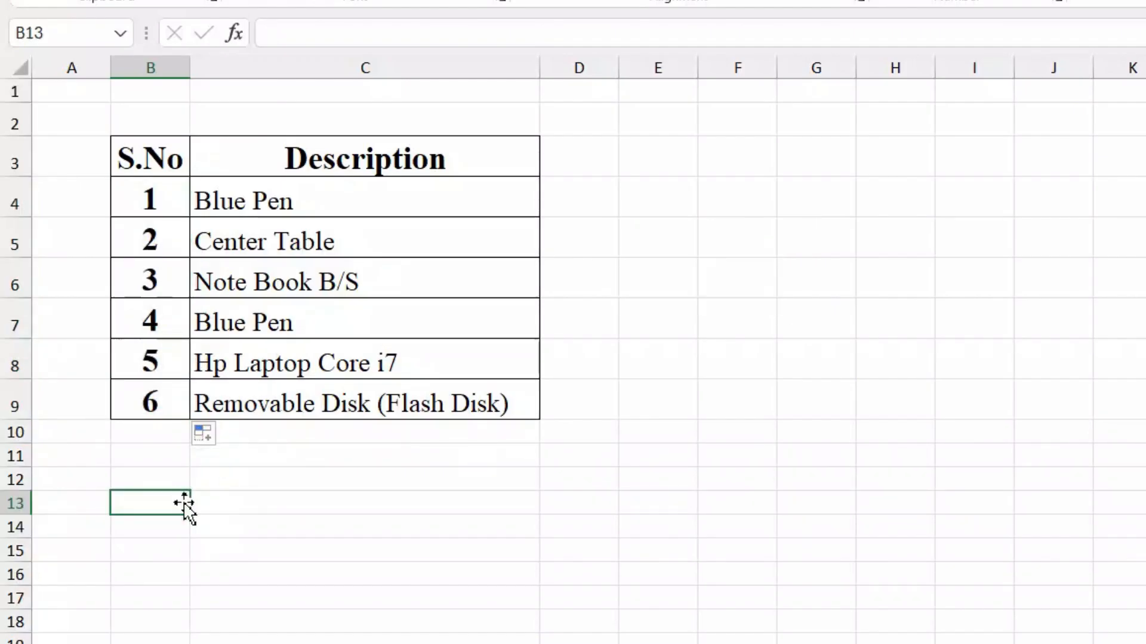